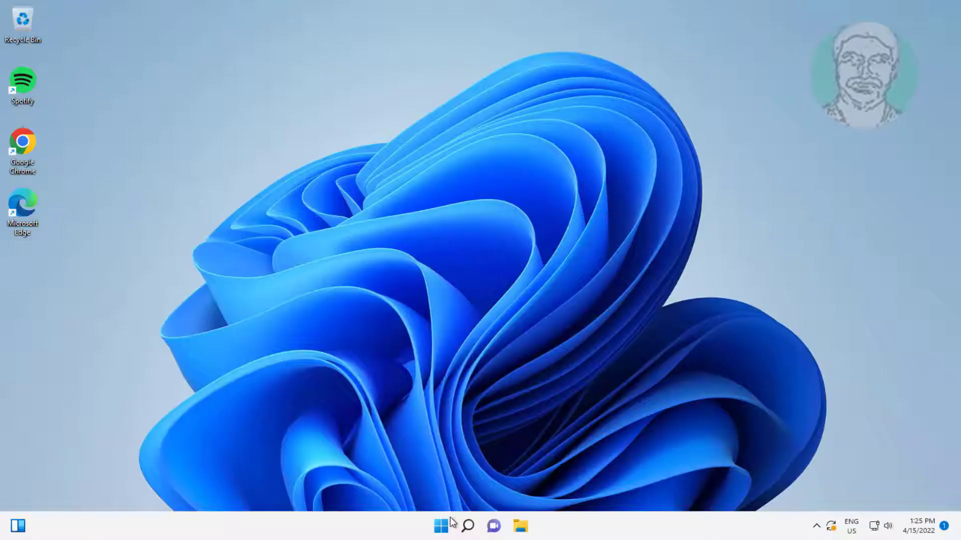
Launch Settings from Start and go to Privacy & security > Camera
click(452, 522)
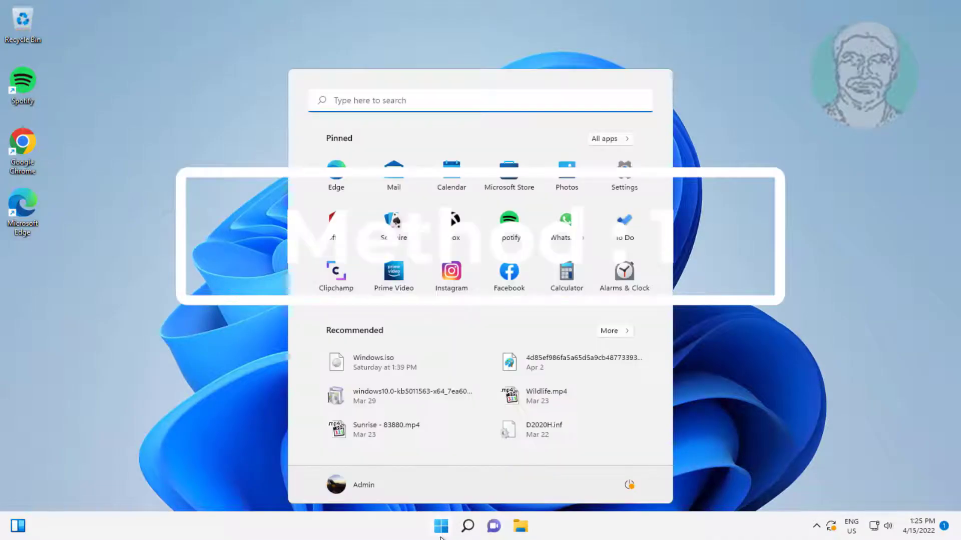
click(620, 167)
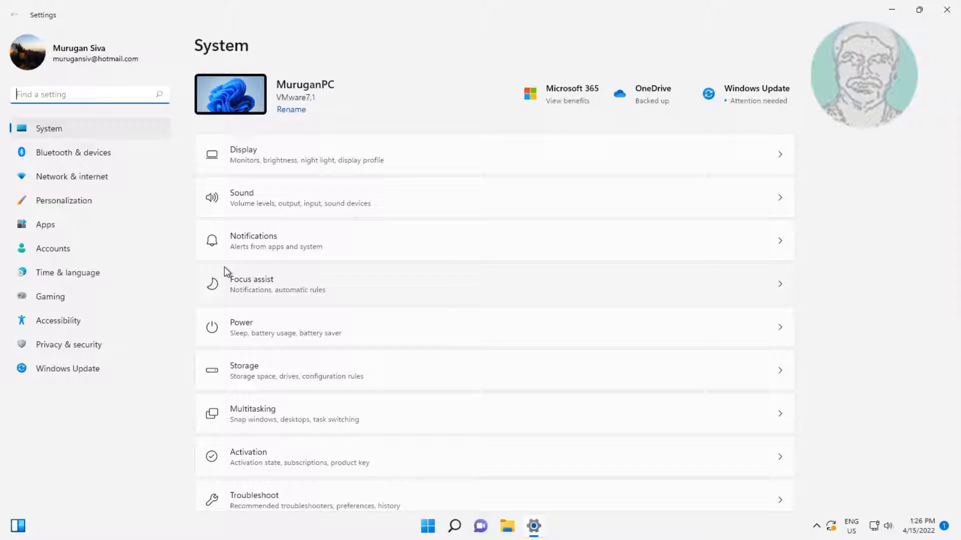
click(81, 344)
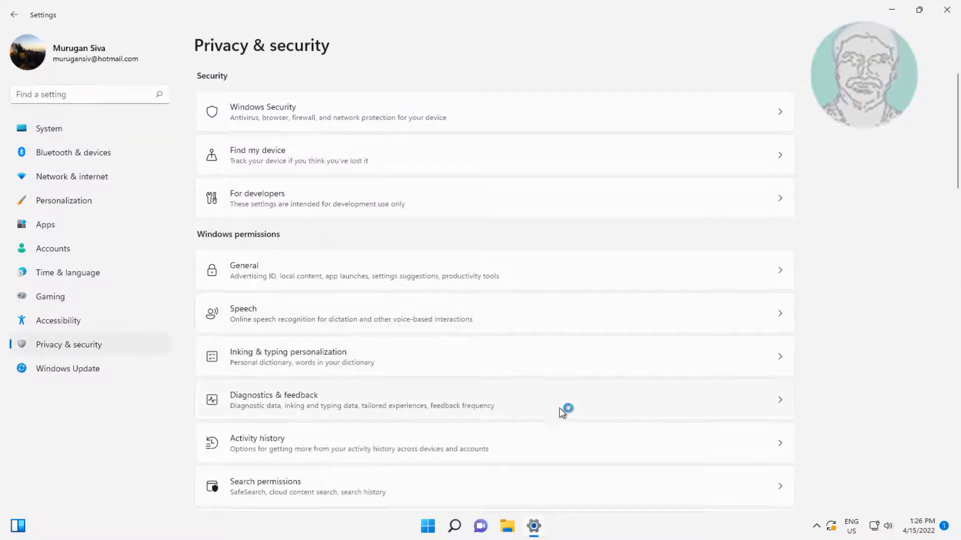
scroll(566, 408, down, 5)
click(264, 252)
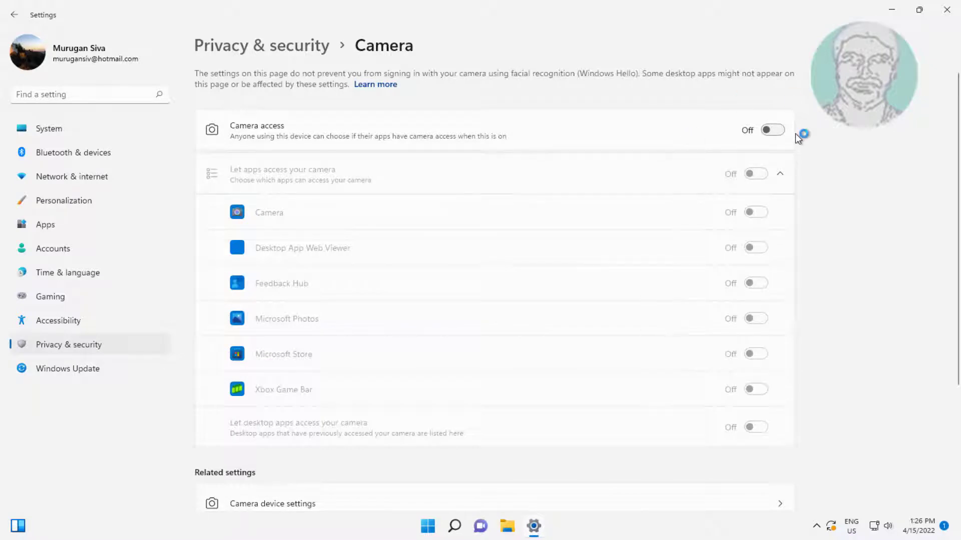
Turn on Camera access and 'Let apps access your camera'
click(778, 130)
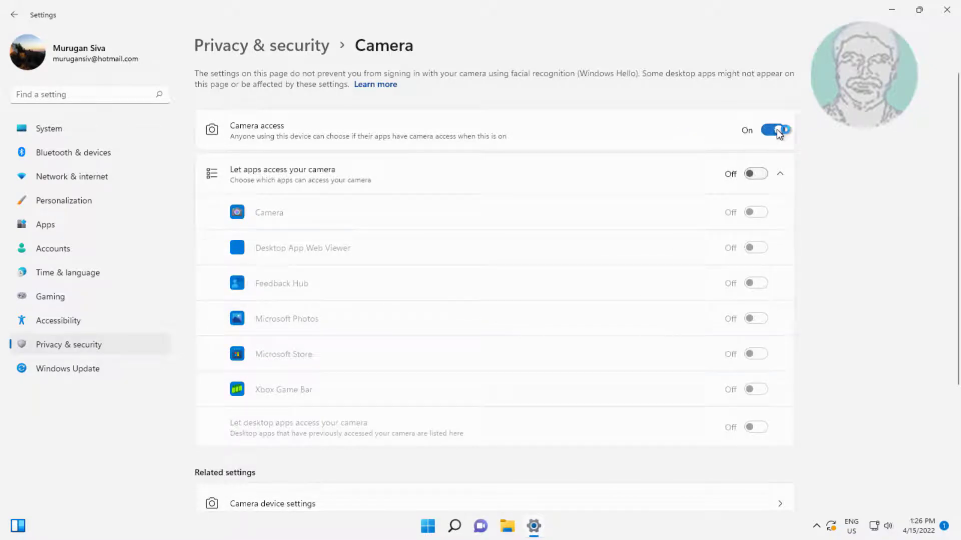
click(765, 173)
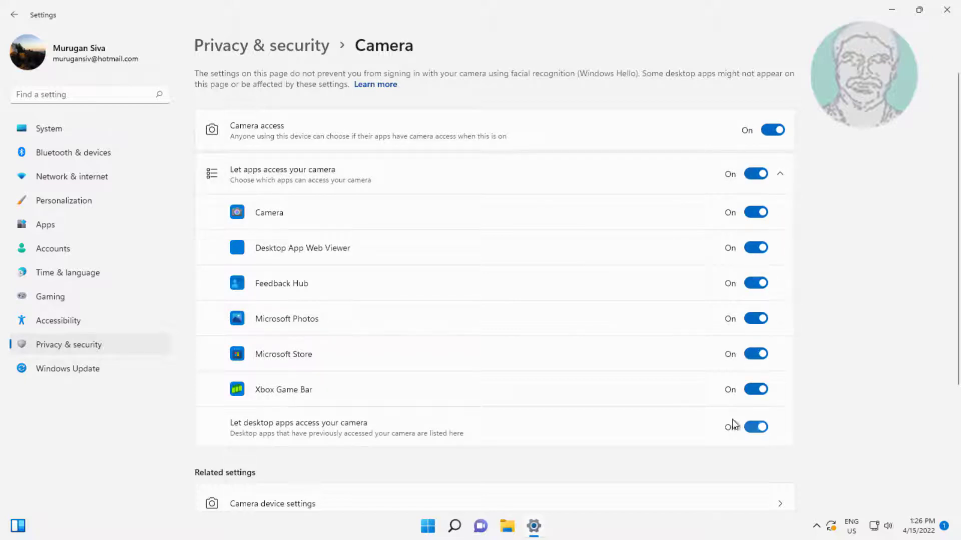
scroll(809, 428, down, 3)
scroll(809, 432, up, 3)
scroll(809, 433, down, 2)
scroll(651, 237, up, 2)
Reopen Settings to Apps > installed apps and show the Camera app's more-options menu
click(947, 9)
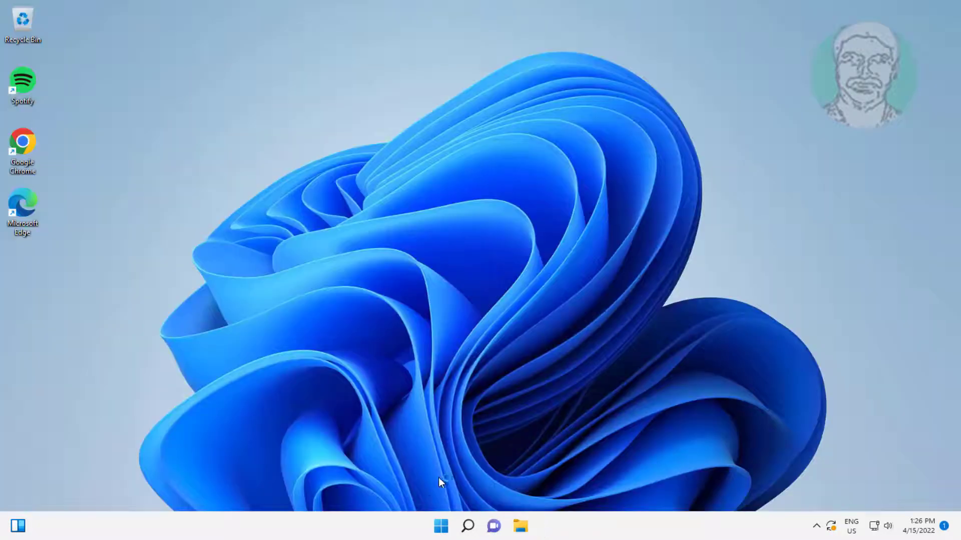
click(442, 525)
click(625, 174)
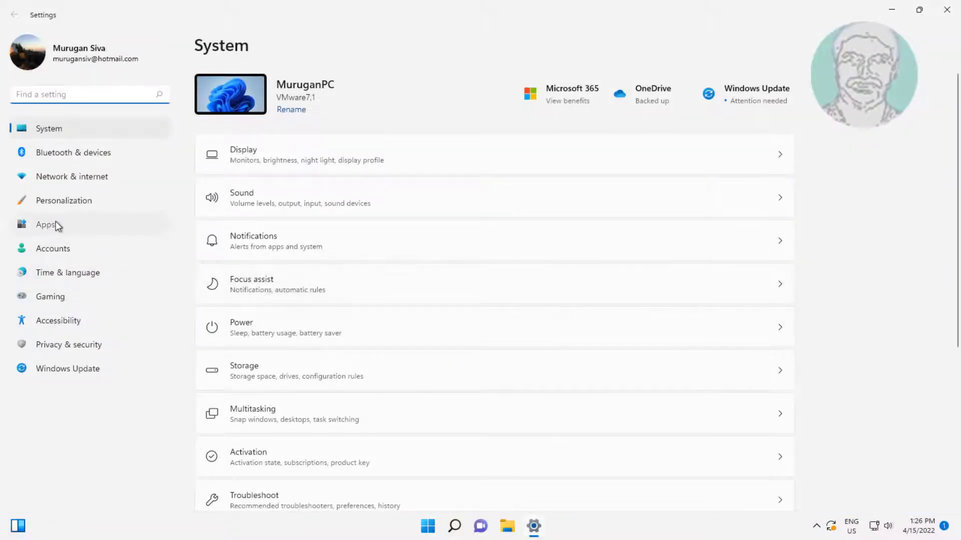
click(55, 222)
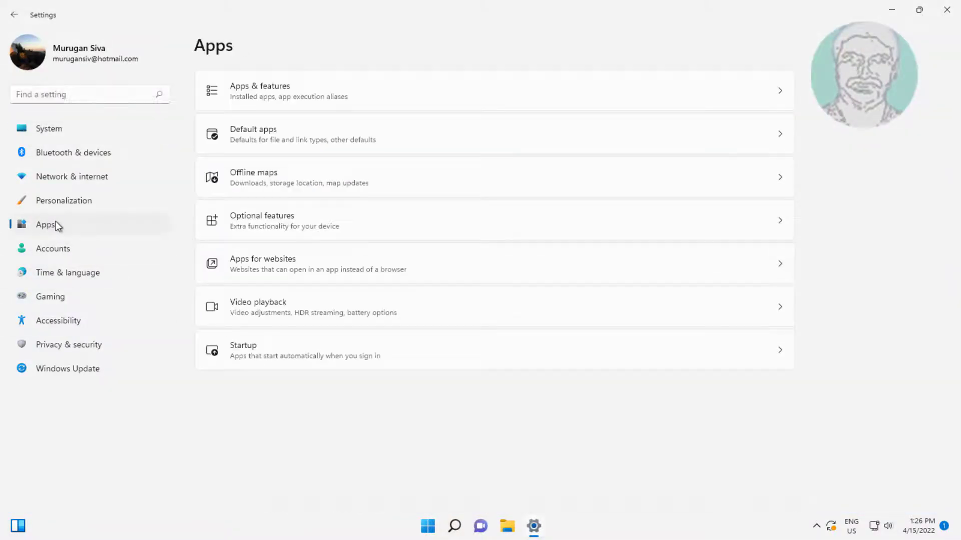
click(315, 94)
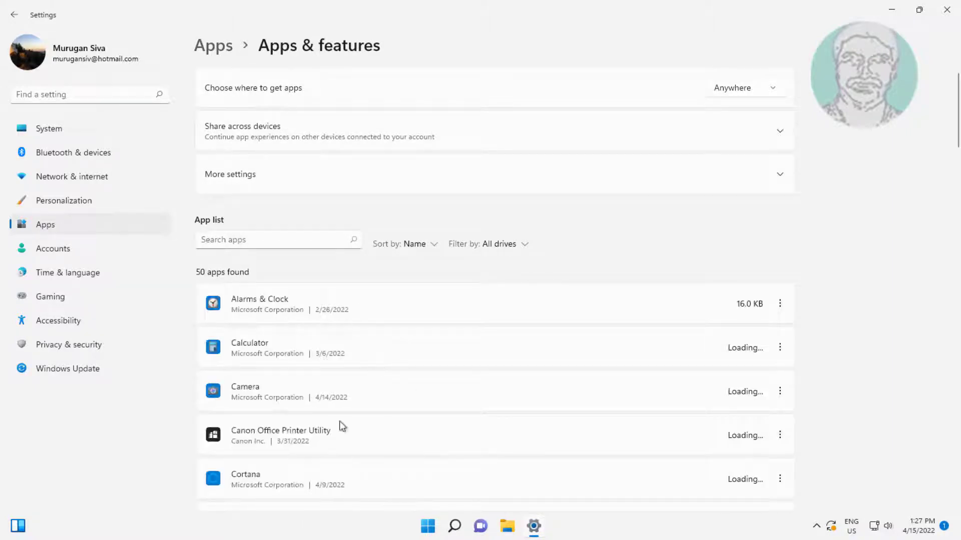
click(780, 392)
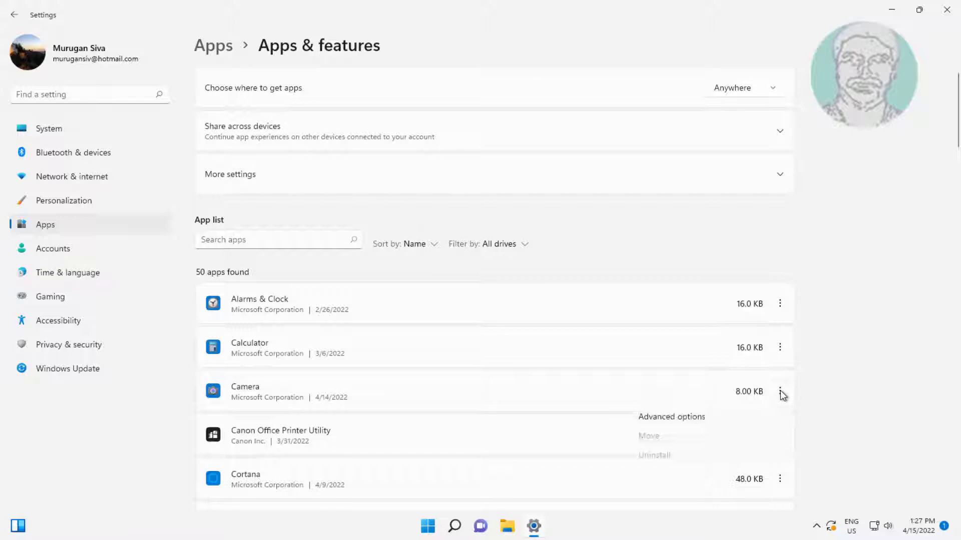
Open the Camera app's advanced options, then repair it and confirm a reset
click(676, 417)
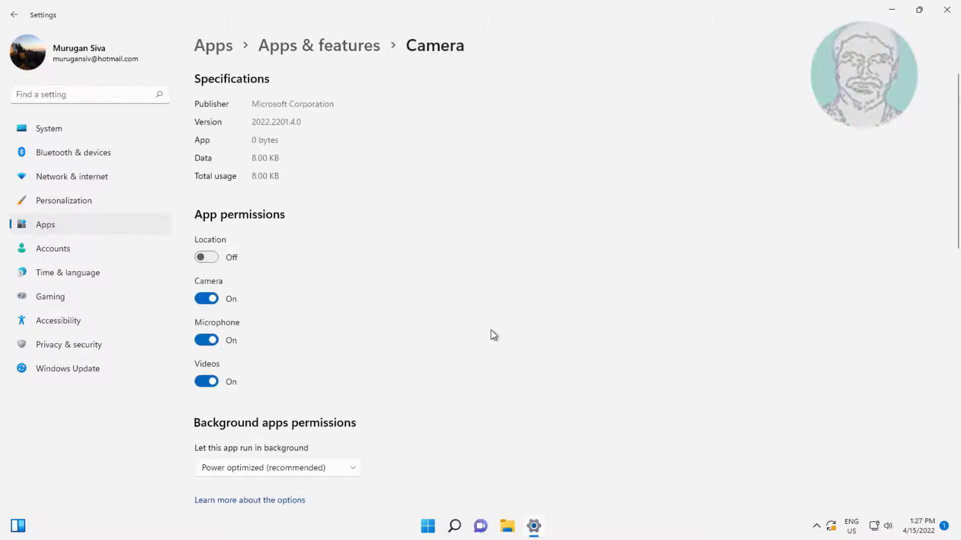
scroll(403, 393, down, 3)
scroll(401, 393, down, 3)
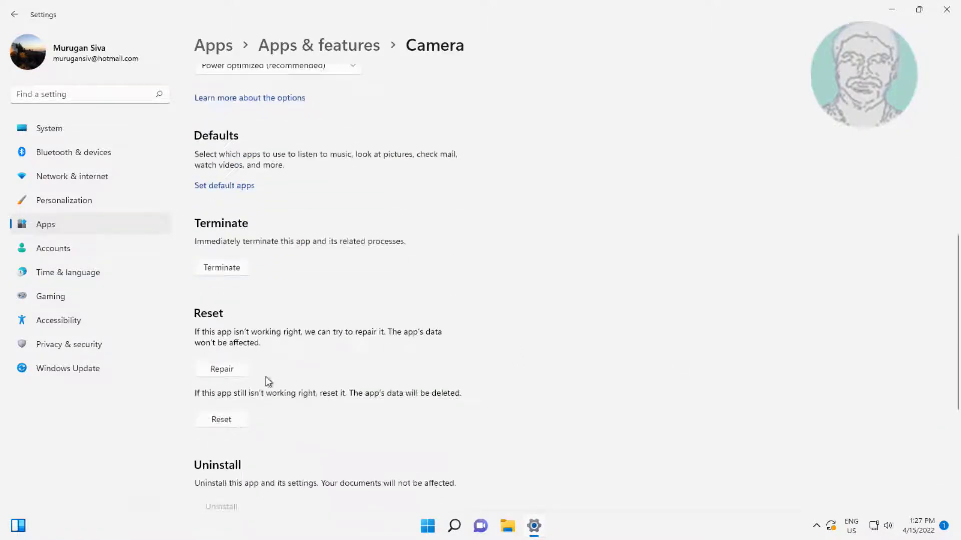
click(233, 369)
click(242, 419)
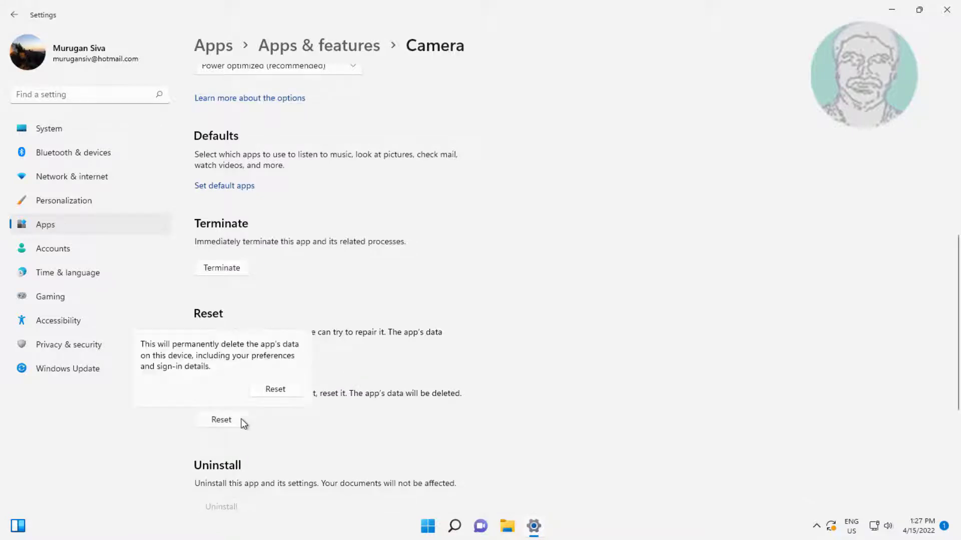
click(273, 395)
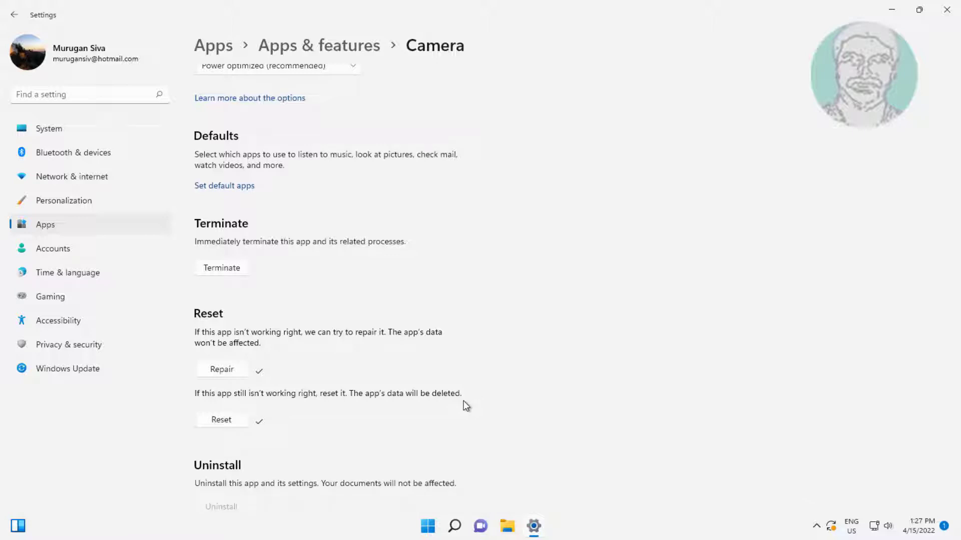
Close Settings and launch Device Manager from Windows search
click(948, 9)
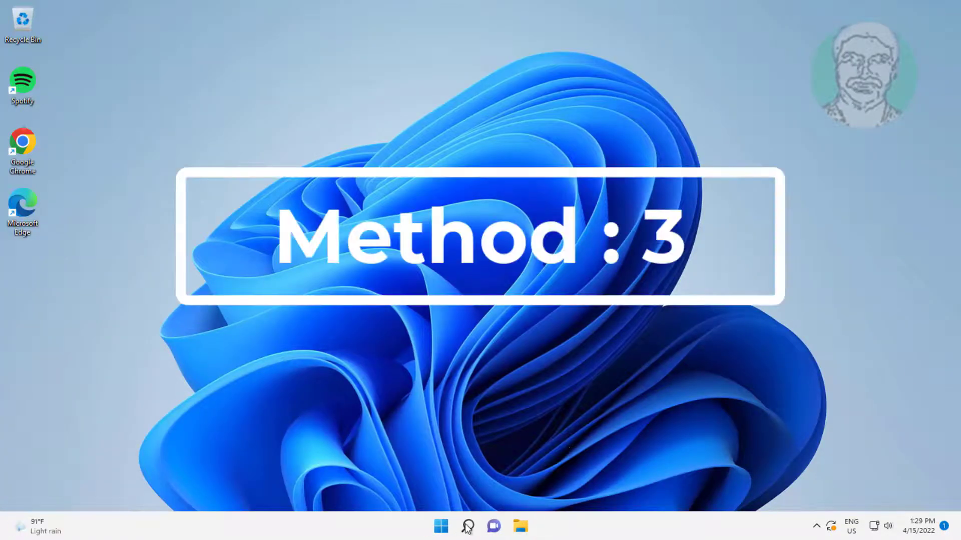
click(467, 525)
text(dev)
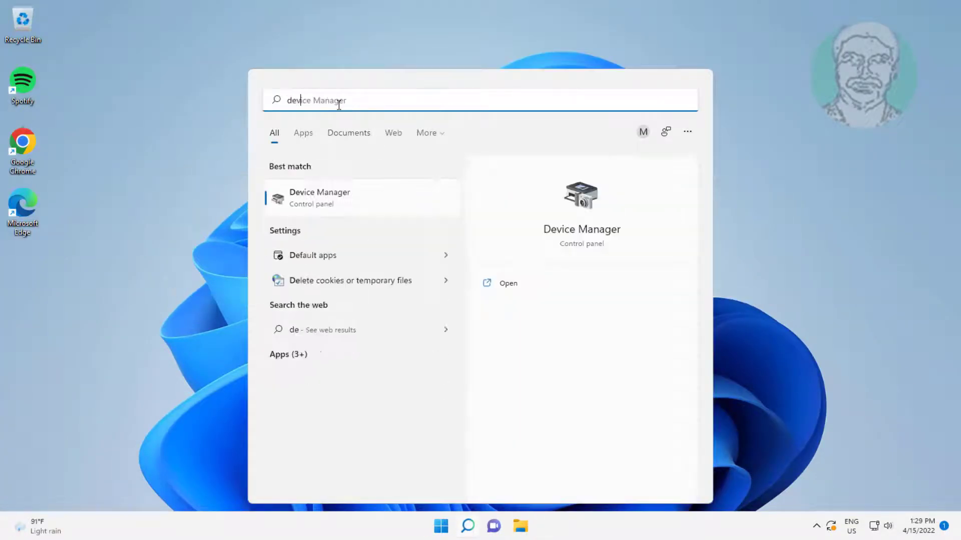
text(ice manager)
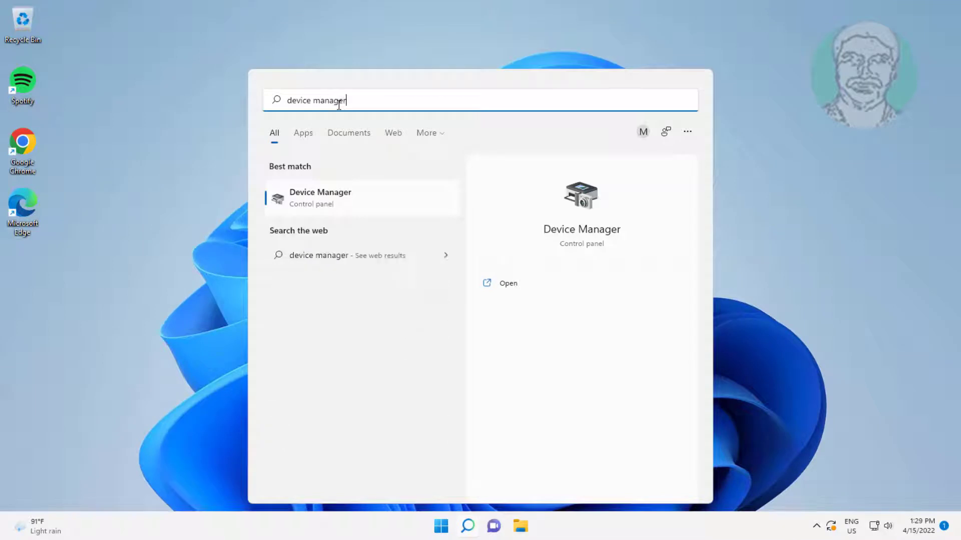
click(315, 194)
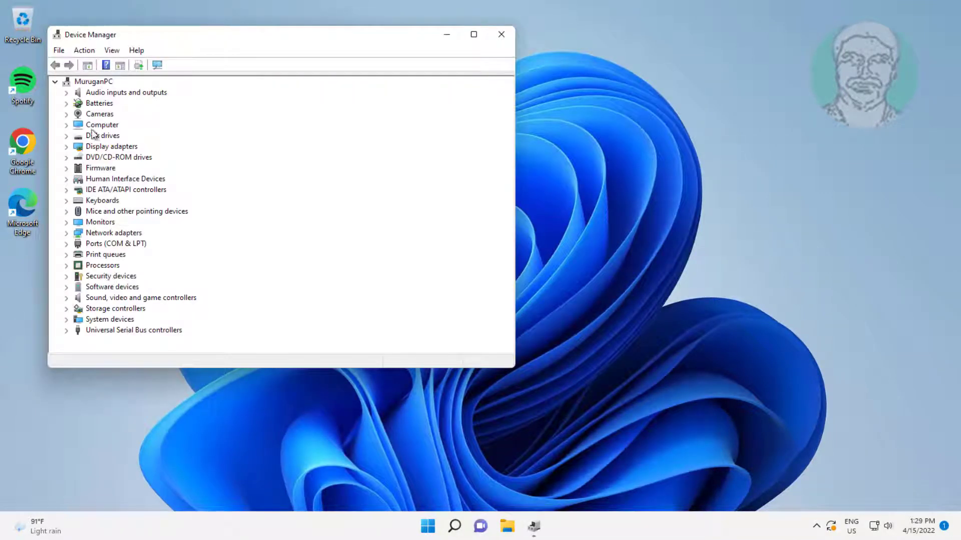
Expand Cameras and choose Update driver for the USB CAMERA
click(96, 113)
click(66, 113)
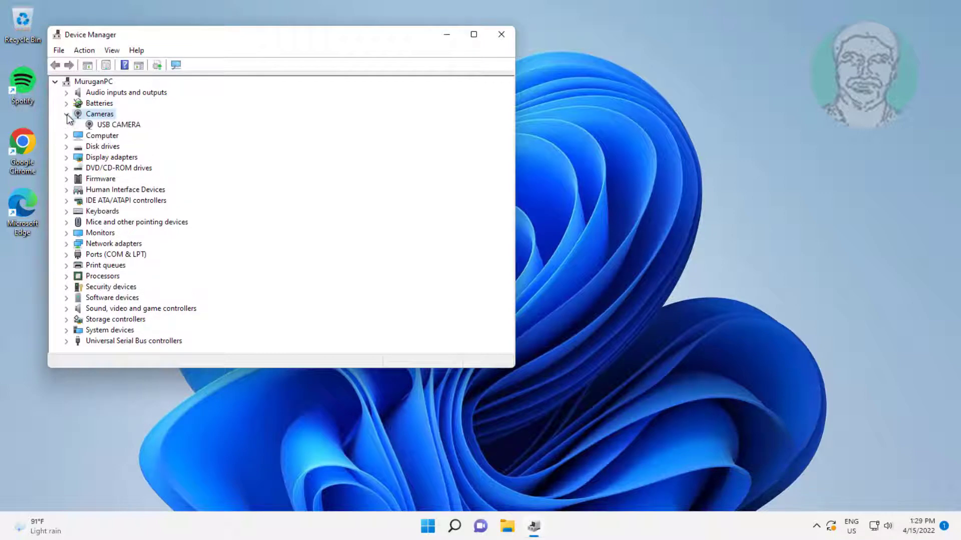
click(124, 128)
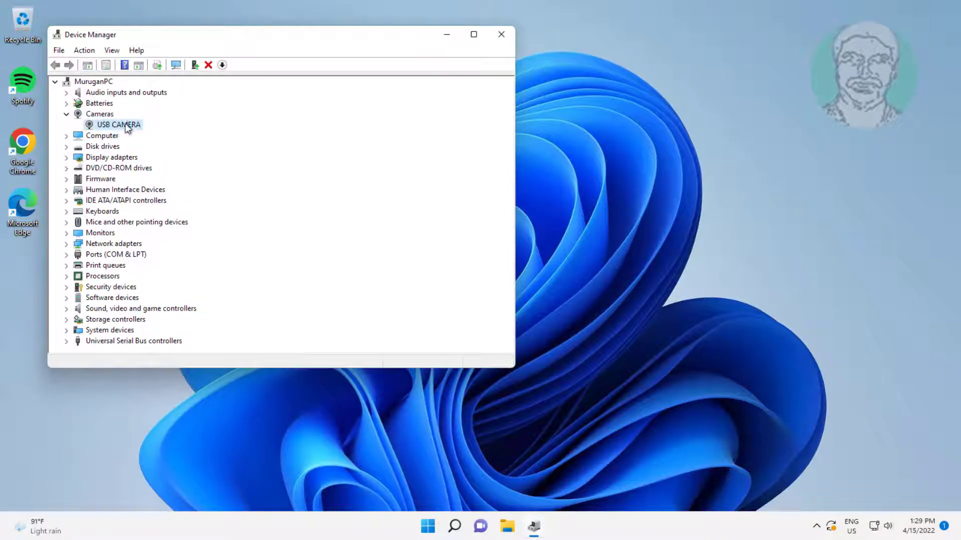
right_click(126, 128)
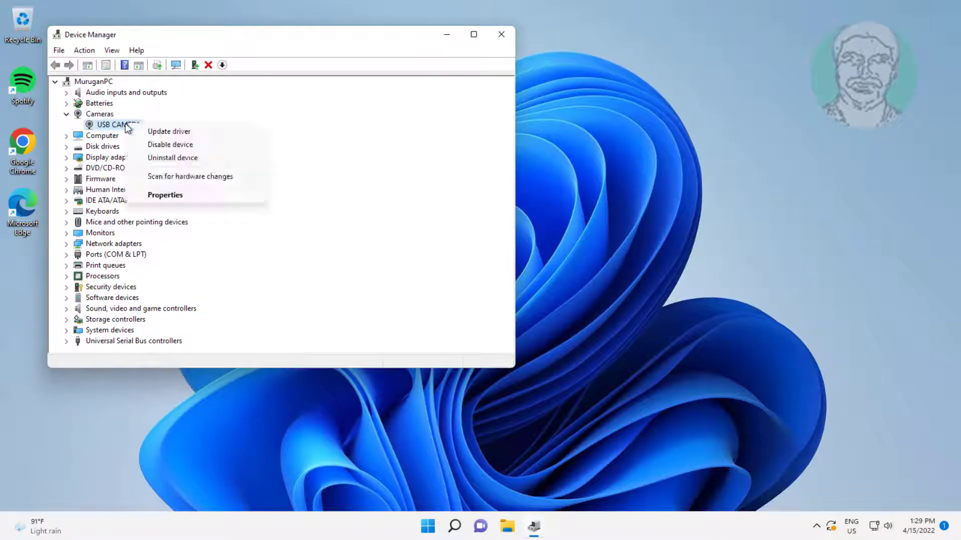
click(190, 136)
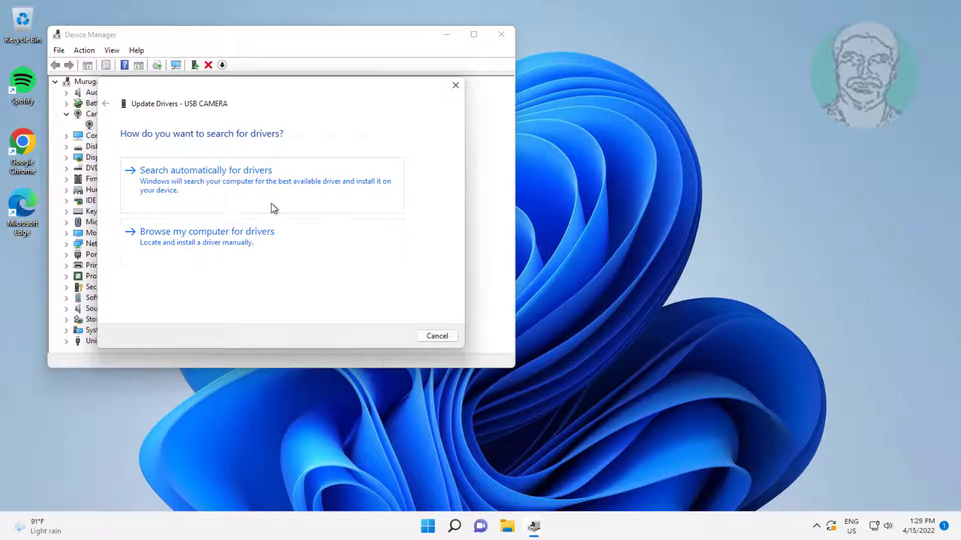
Search automatically for a USB CAMERA driver, check Windows Update, then close it
click(240, 191)
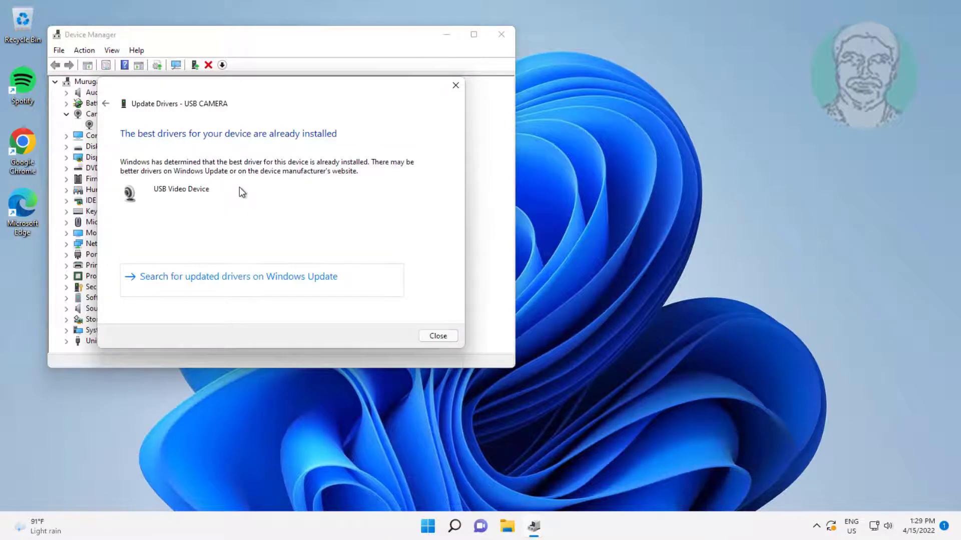
click(261, 284)
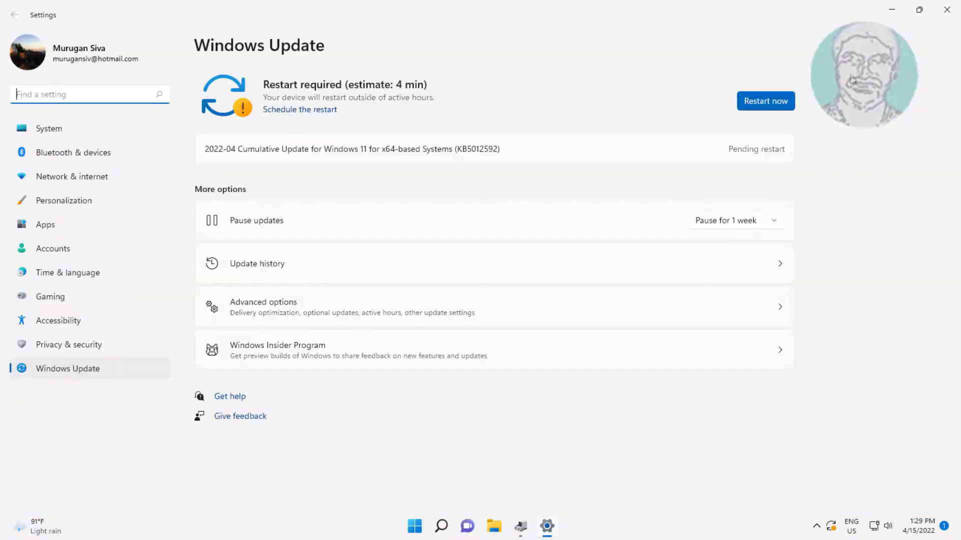
click(946, 10)
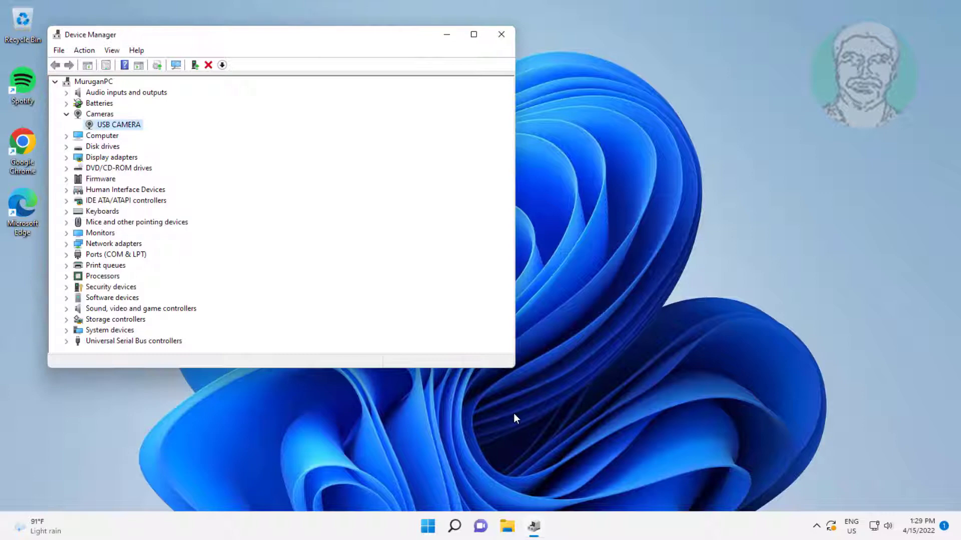
Reopen Device Manager from search and select USB CAMERA under Cameras
click(503, 32)
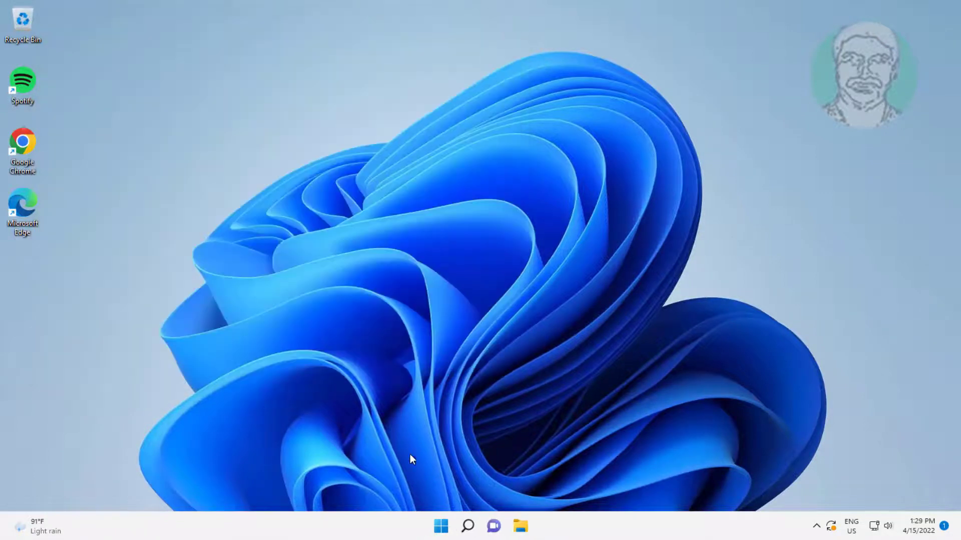
click(467, 525)
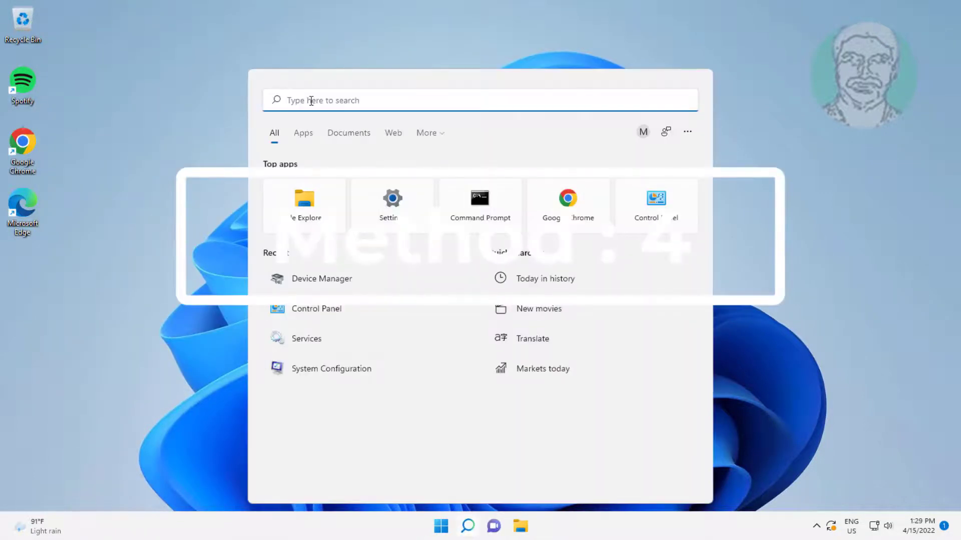
text(device)
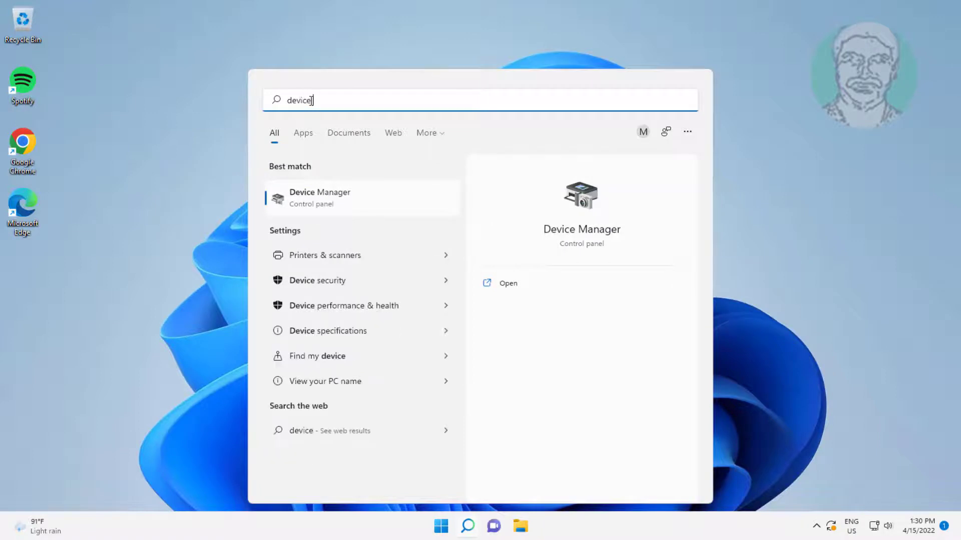
text( manager)
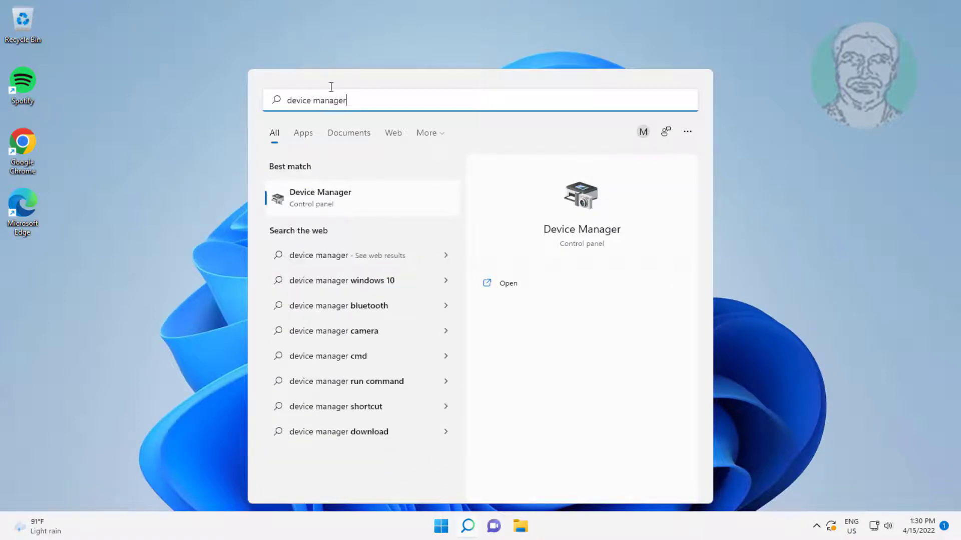
click(321, 197)
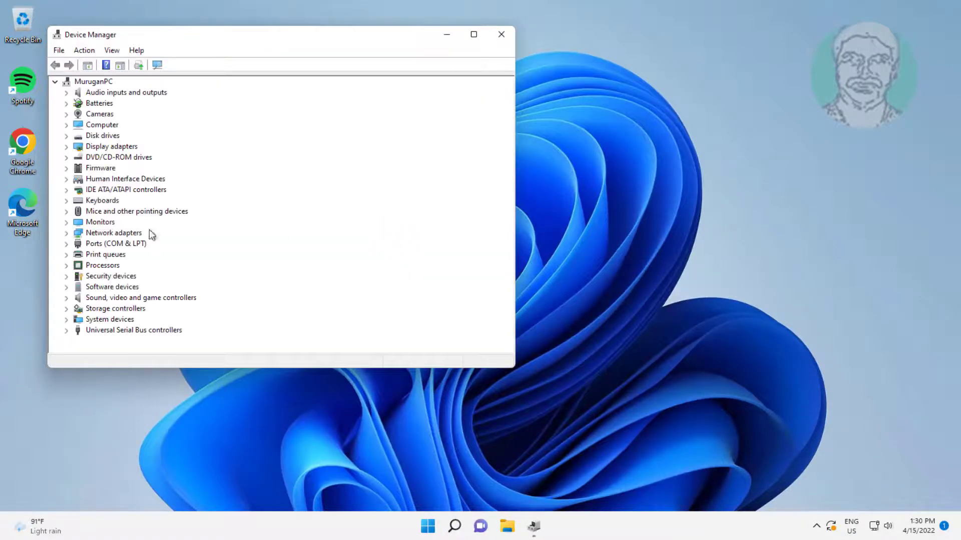
click(100, 114)
click(66, 114)
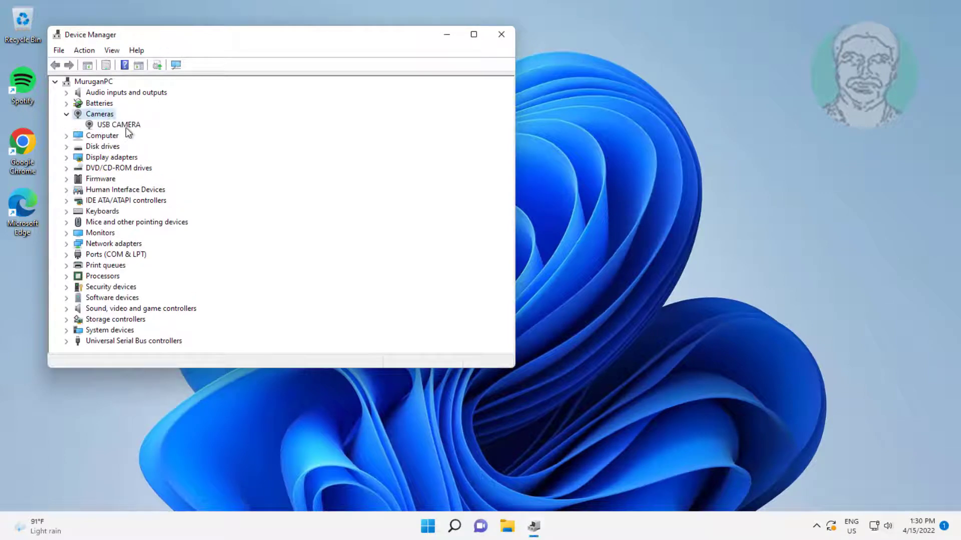
click(128, 127)
Manually install the USB Video Device driver for USB CAMERA, then close Device Manager
right_click(139, 126)
click(180, 128)
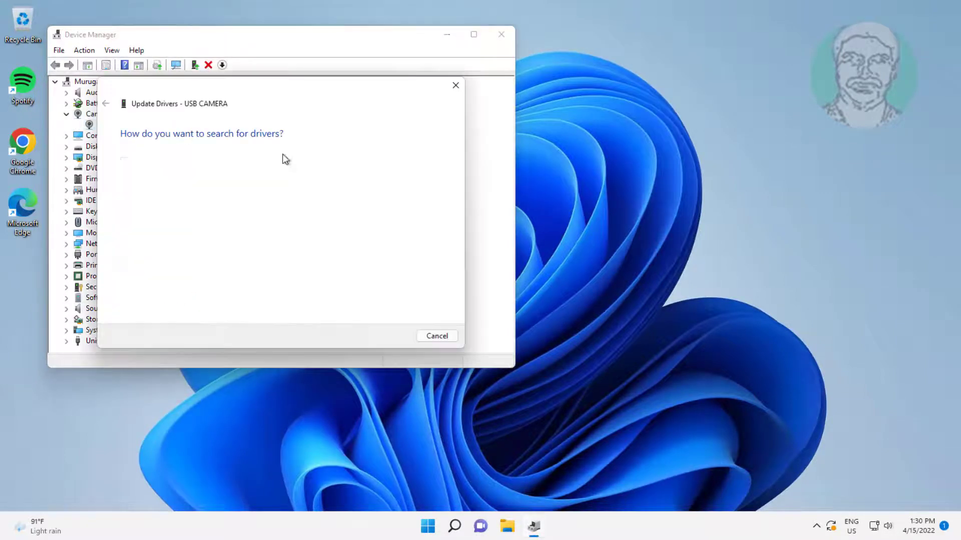
click(229, 241)
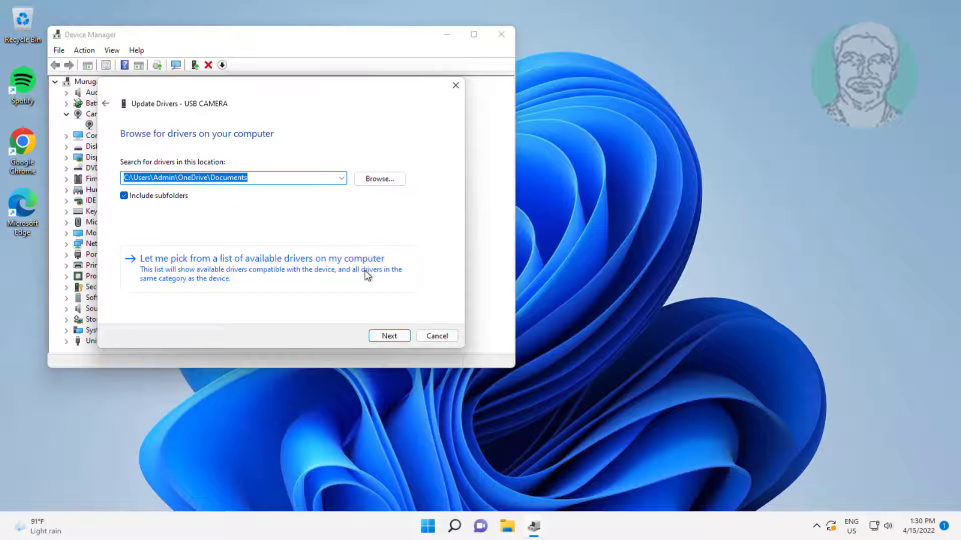
click(248, 270)
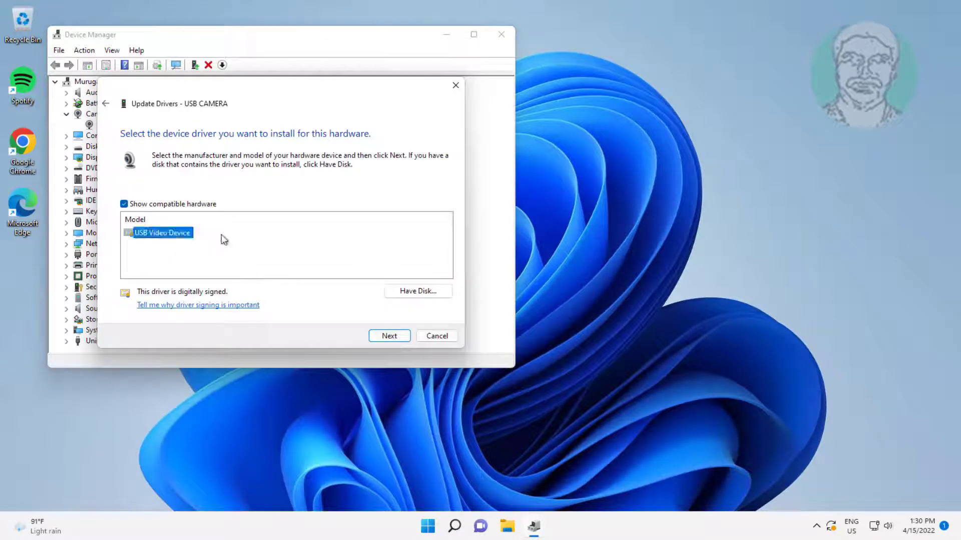
click(396, 339)
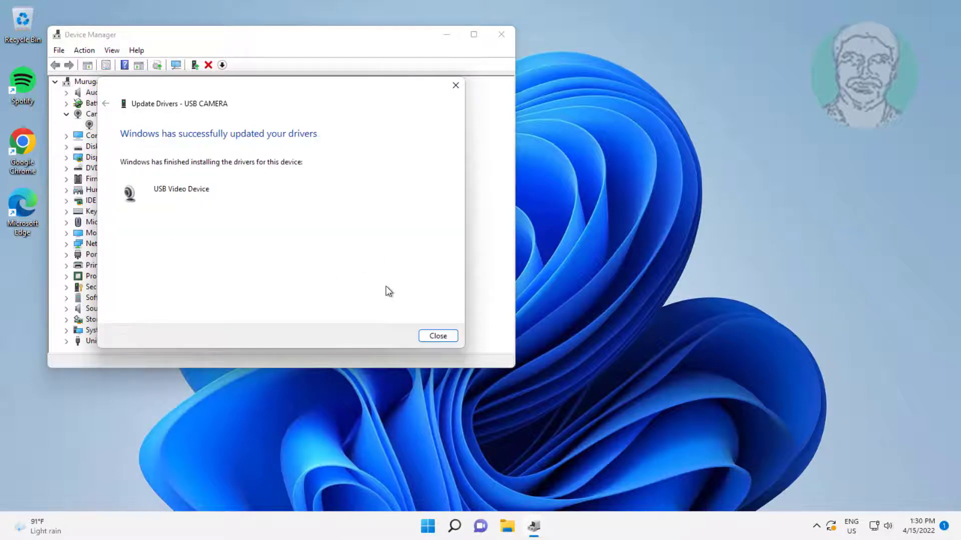
click(437, 336)
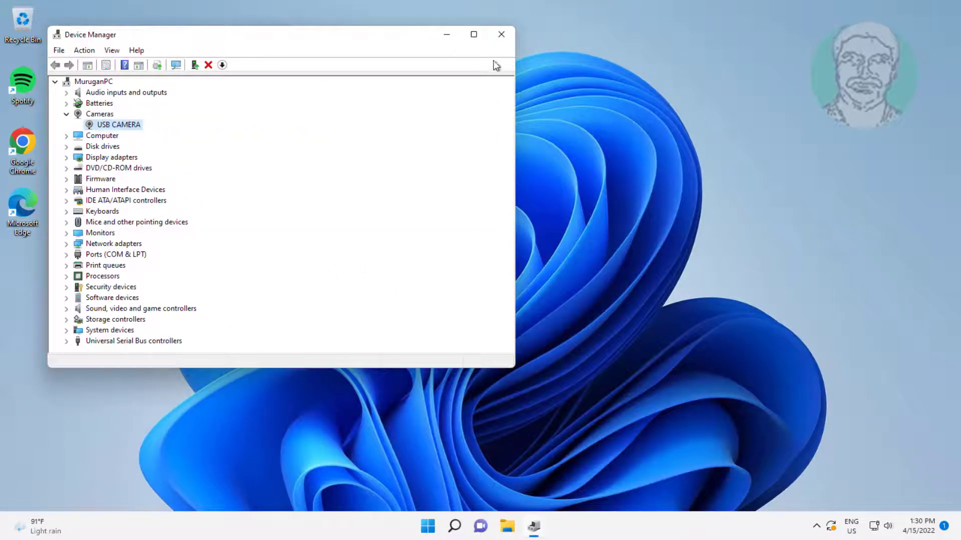
click(500, 36)
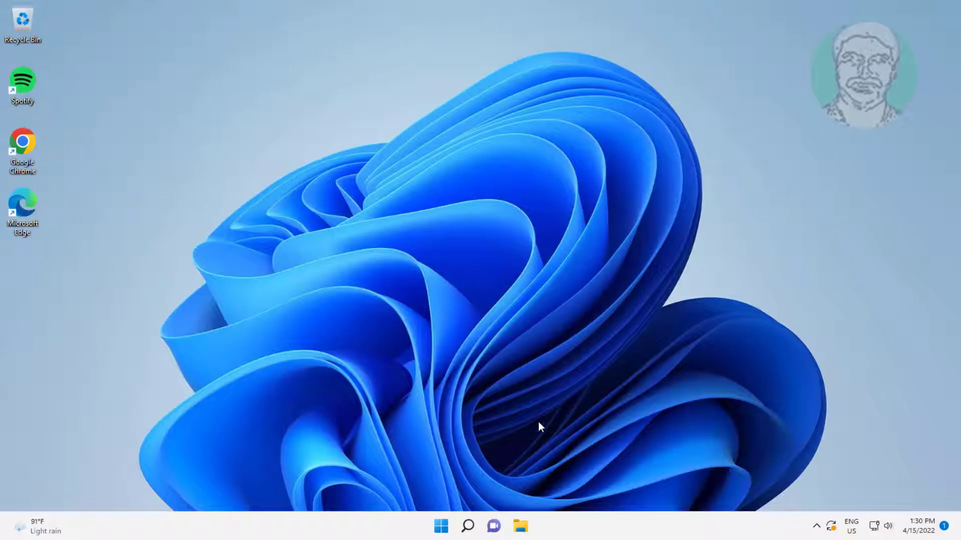
Reopen Device Manager and uninstall the USB CAMERA device from Cameras
click(467, 525)
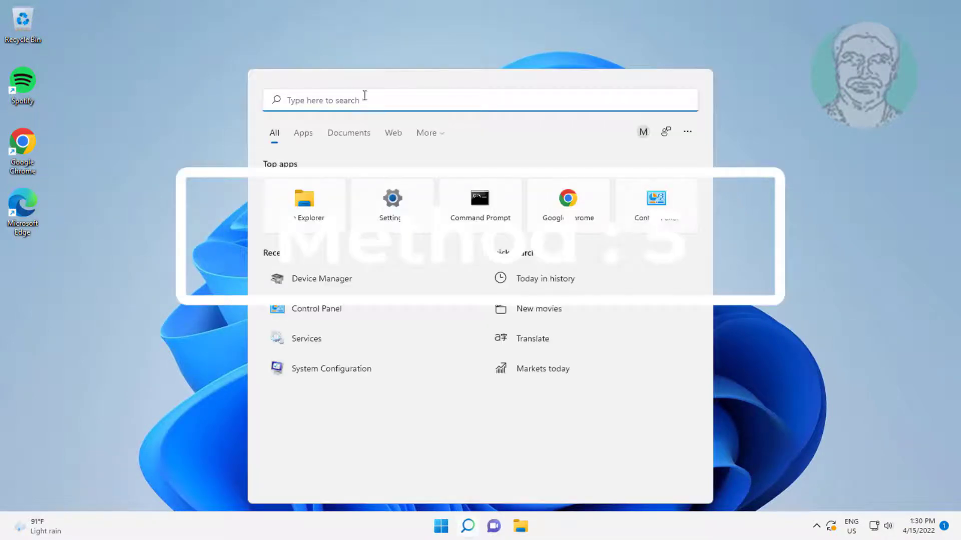
text(device)
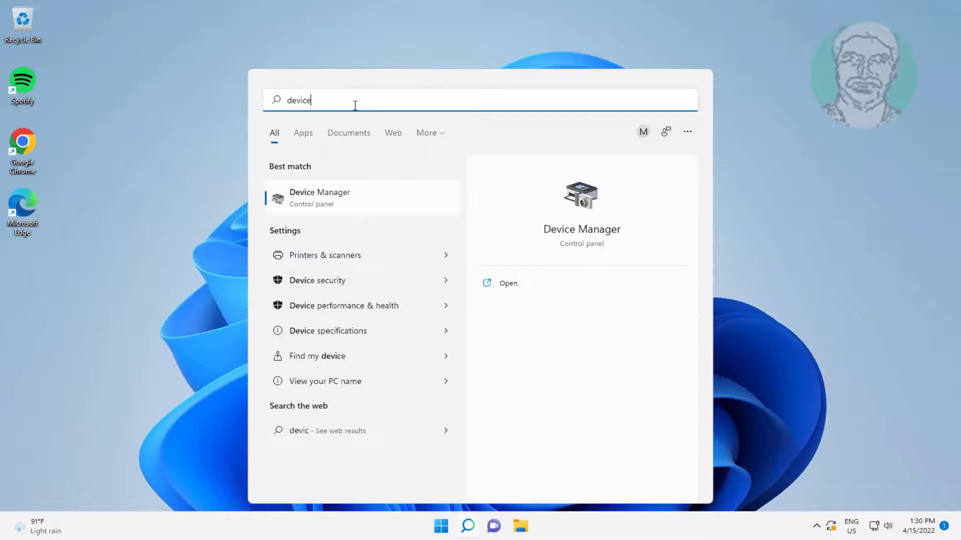
text( manager)
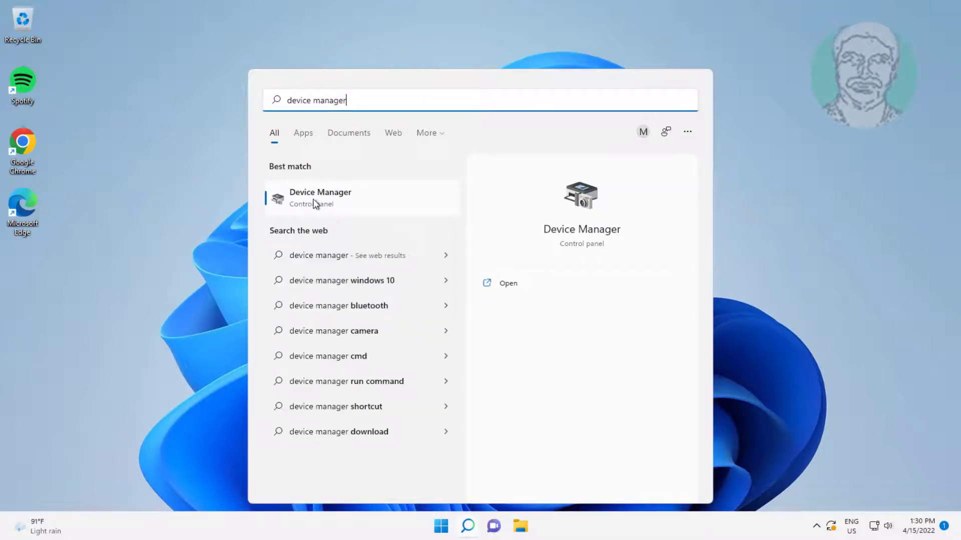
click(314, 197)
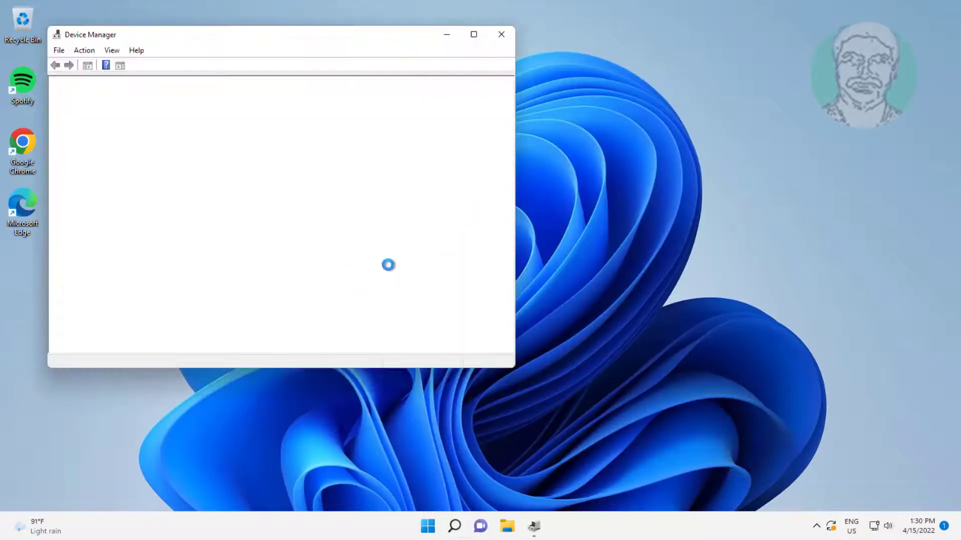
click(102, 116)
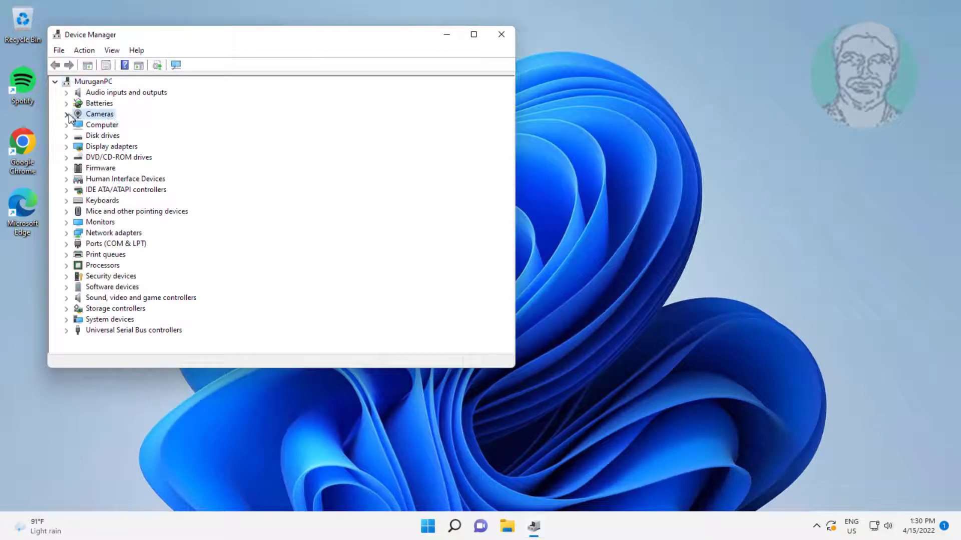
click(67, 114)
click(116, 124)
right_click(133, 126)
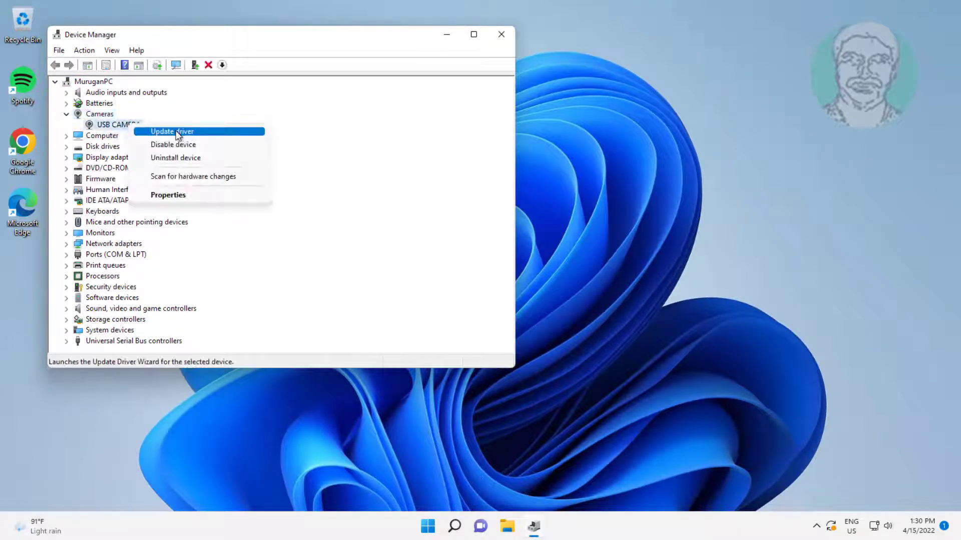
click(193, 158)
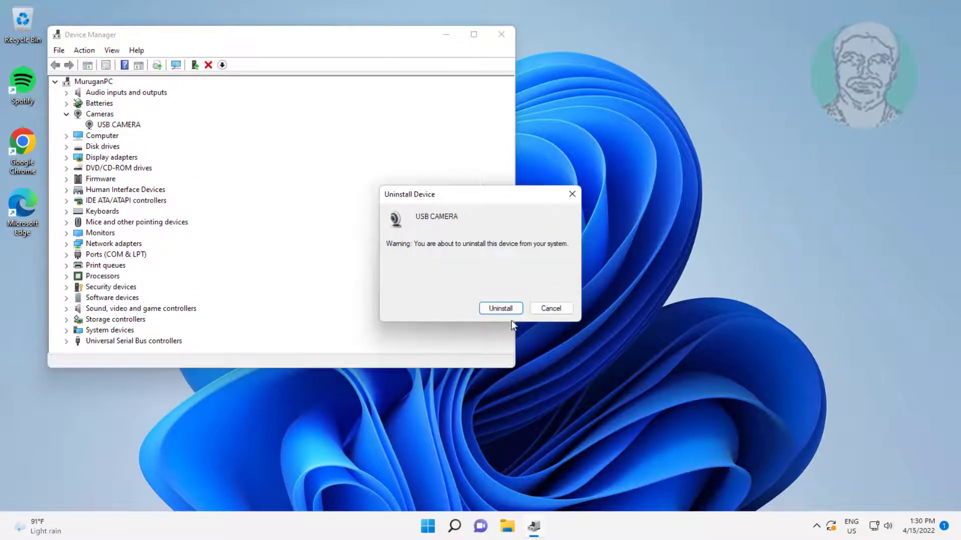
click(500, 310)
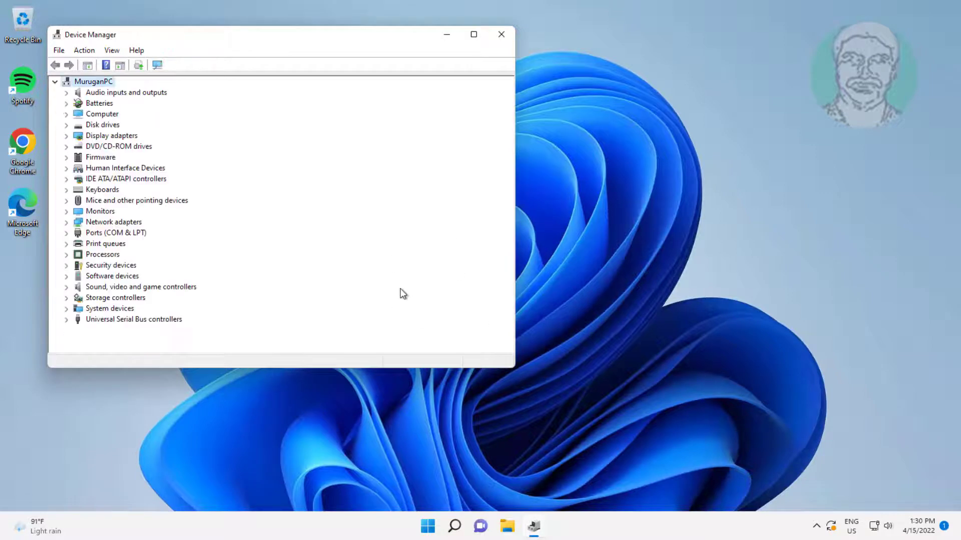
Close Device Manager and bring up the Start menu's power options
click(500, 34)
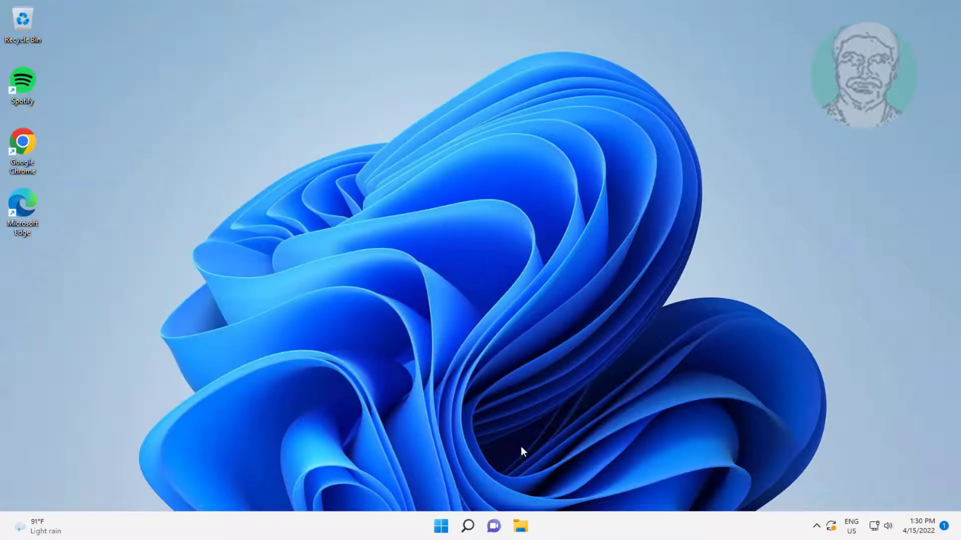
click(441, 532)
click(629, 485)
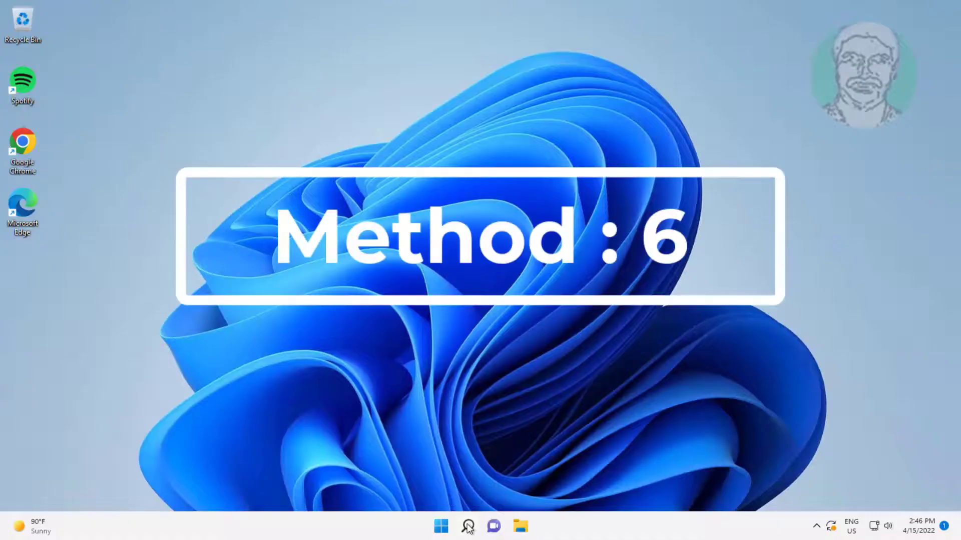
Search 'regedit' and run Registry Editor as administrator, approving the UAC prompt
click(469, 526)
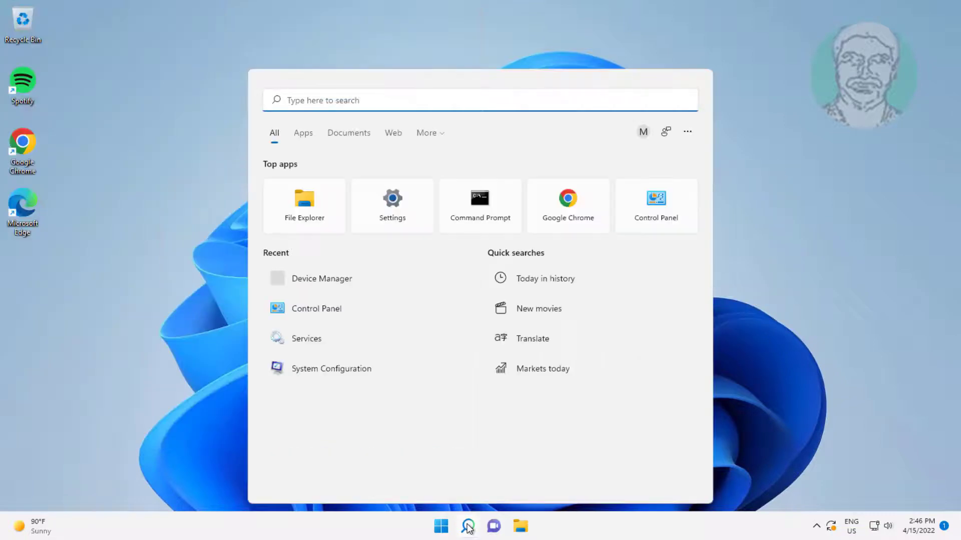
text(regedit)
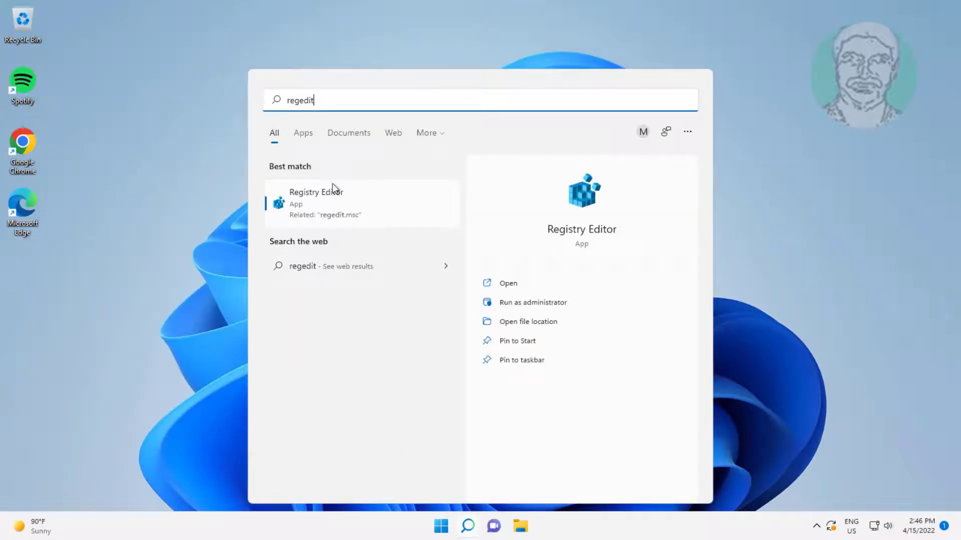
right_click(308, 212)
click(384, 230)
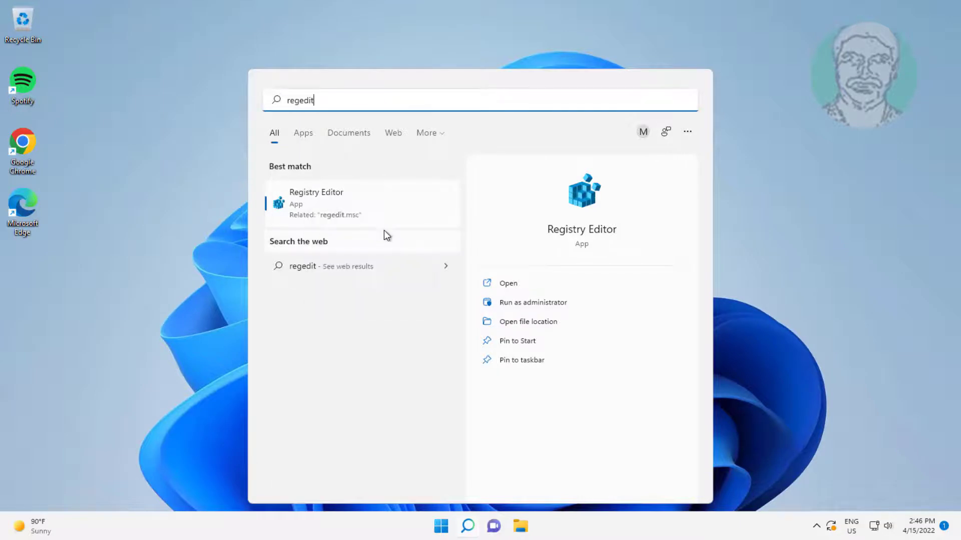
click(417, 354)
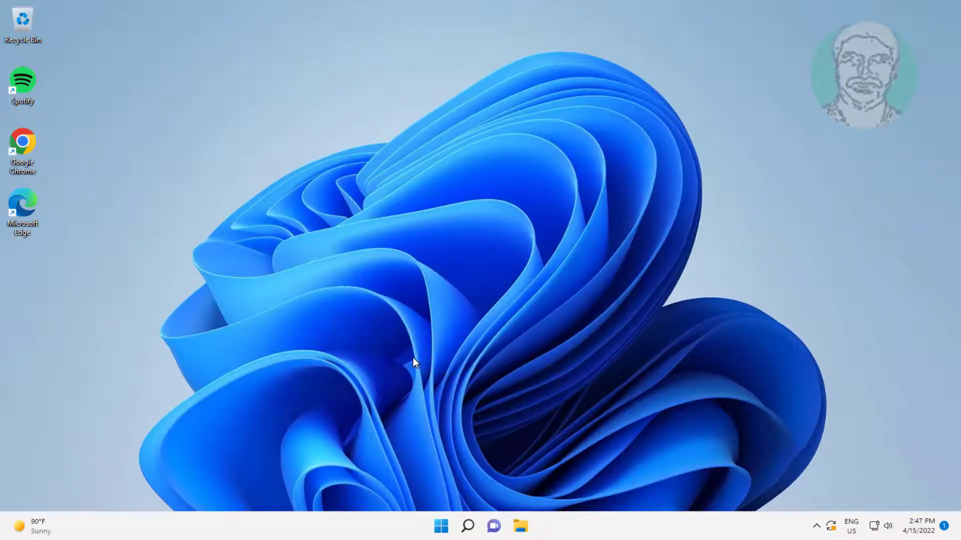
Expand HKEY_LOCAL_MACHINE\SOFTWARE\Microsoft\Windows Media Foundation and select the Platform key
click(77, 78)
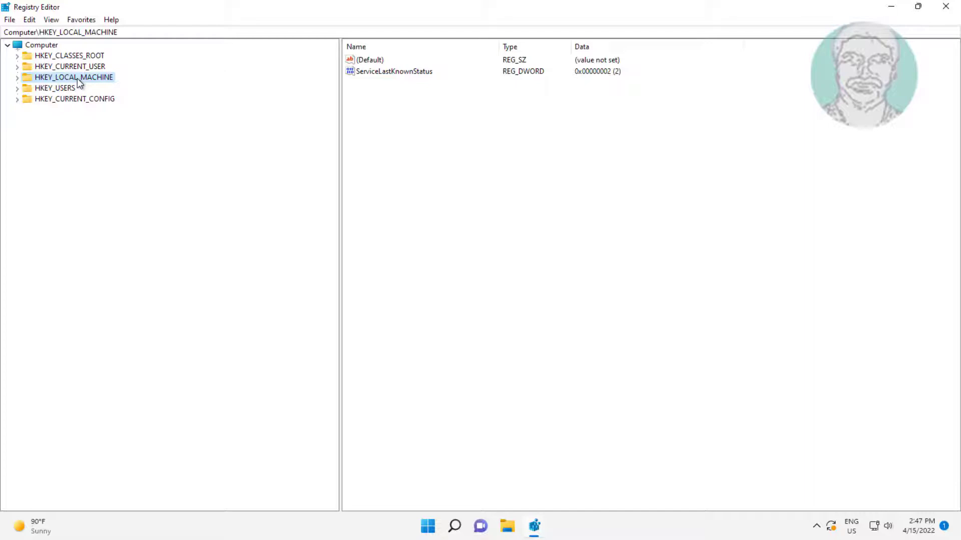
click(16, 77)
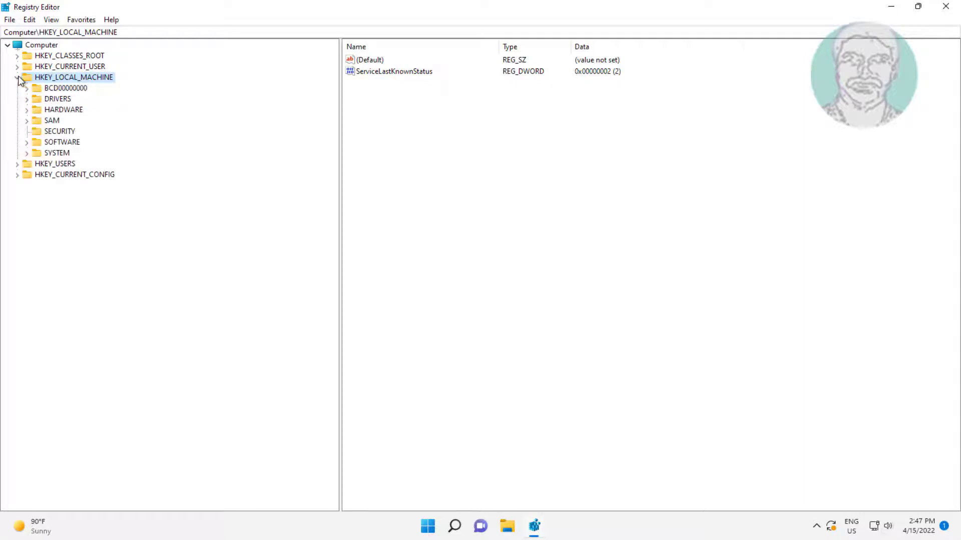
click(68, 143)
click(26, 142)
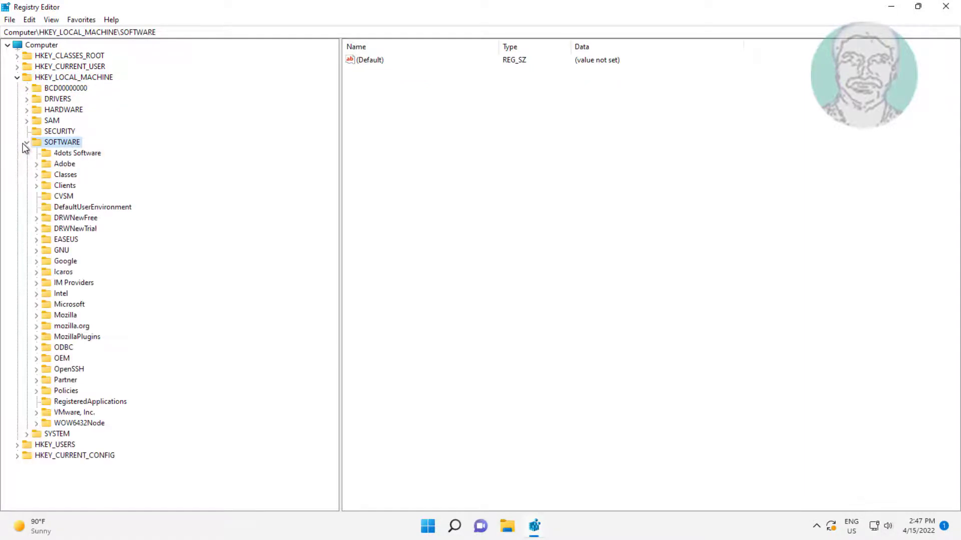
click(92, 310)
click(37, 304)
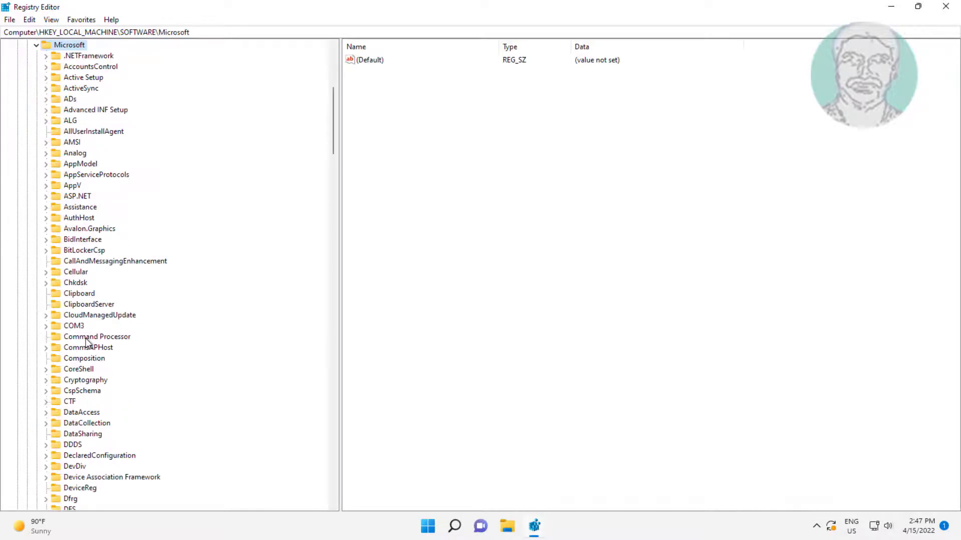
key(w)
scroll(138, 403, down, 4)
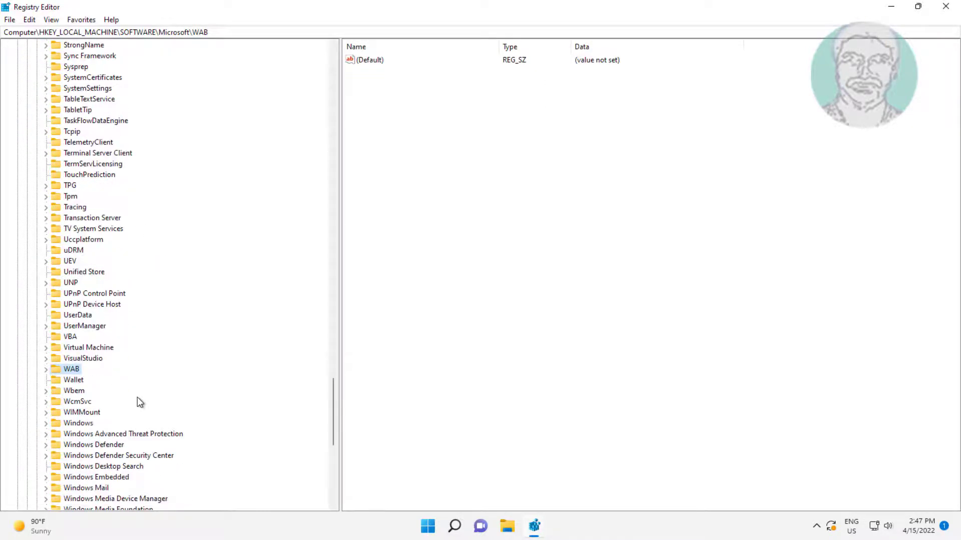
scroll(138, 402, down, 1)
scroll(137, 403, down, 2)
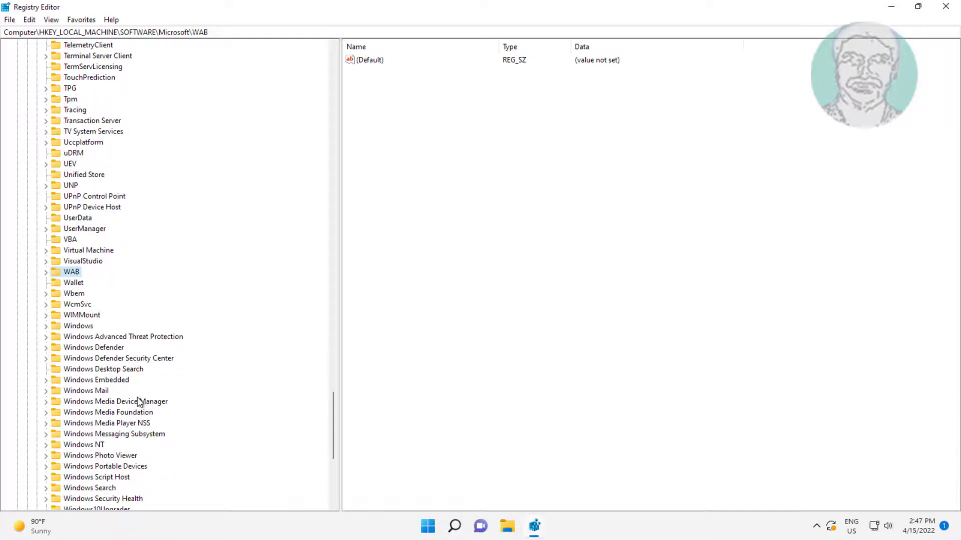
click(125, 413)
scroll(38, 359, down, 2)
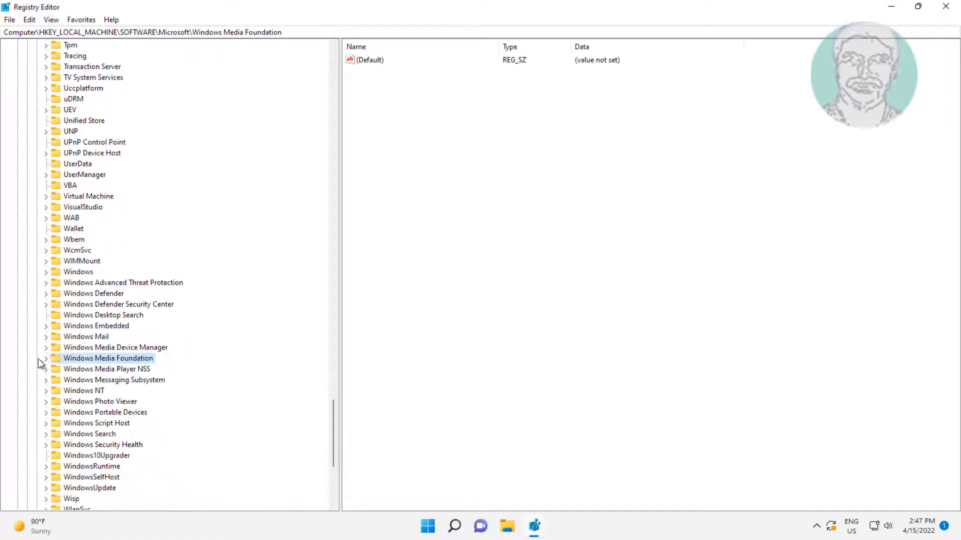
click(44, 359)
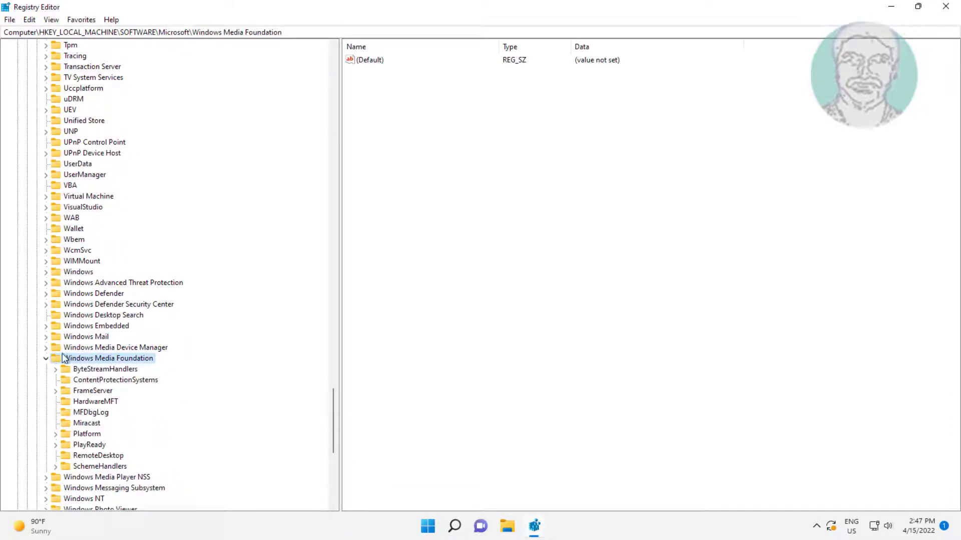
click(87, 435)
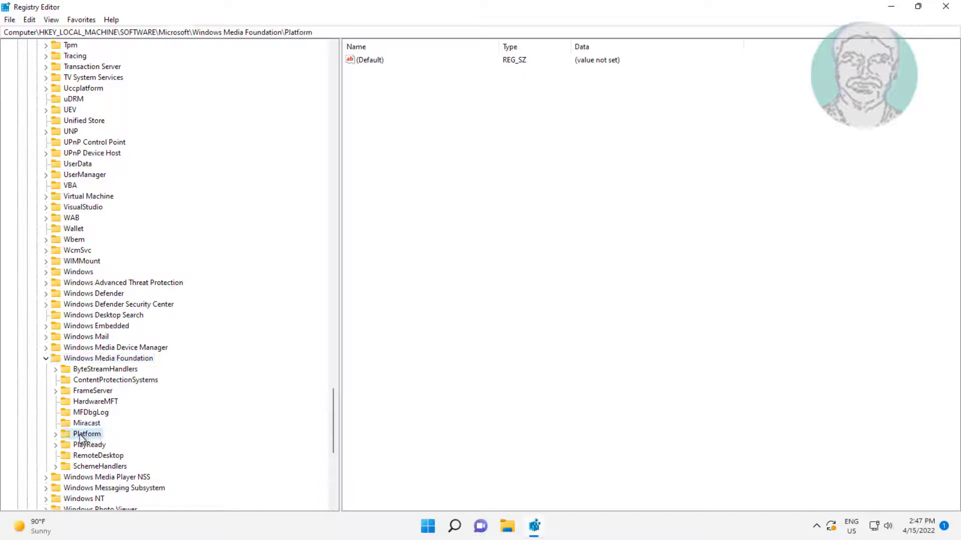
Create the DWORD (32-bit) value EnableFrameServerMode in the Platform key, keeping data 0
right_click(421, 113)
mouse_move(450, 117)
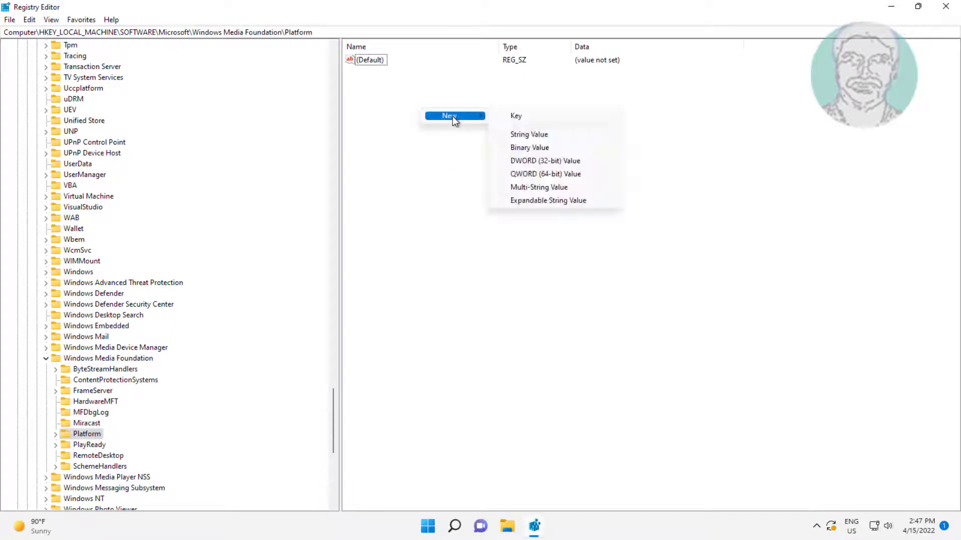
click(560, 163)
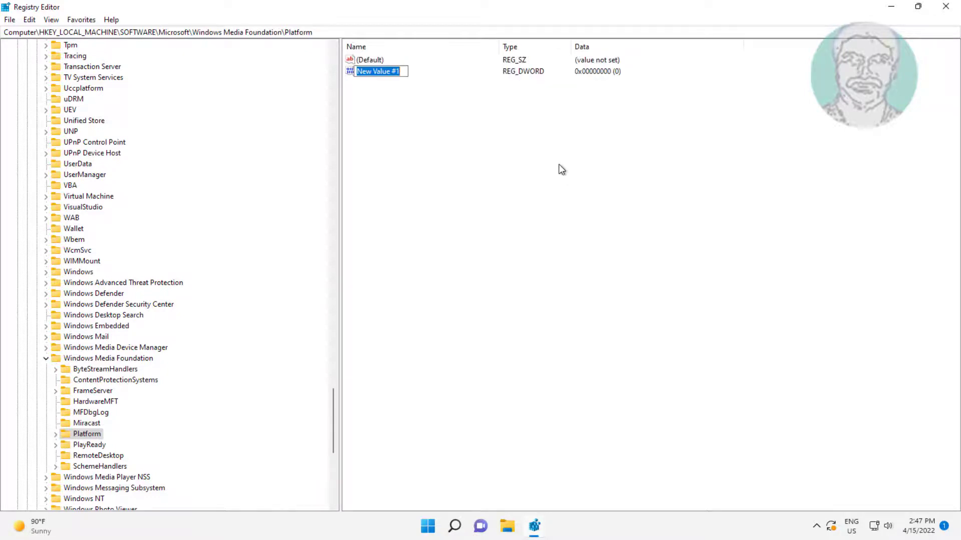
text(EnableF)
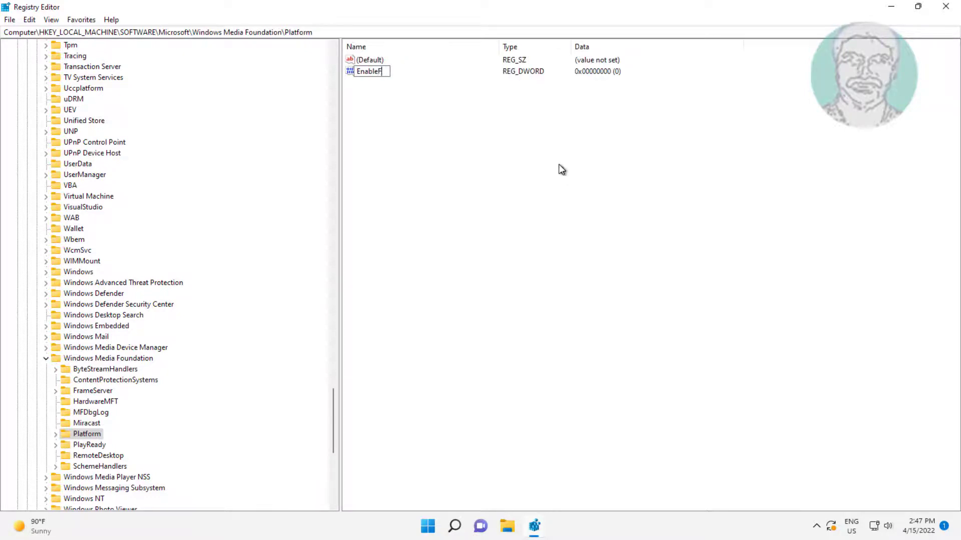
text(rameSer)
text(verM)
text(ode)
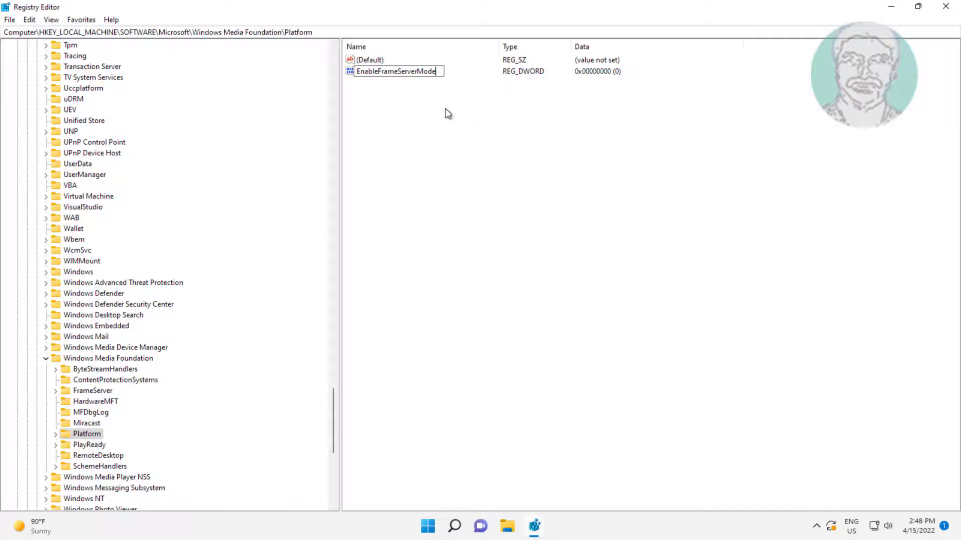
key(Return)
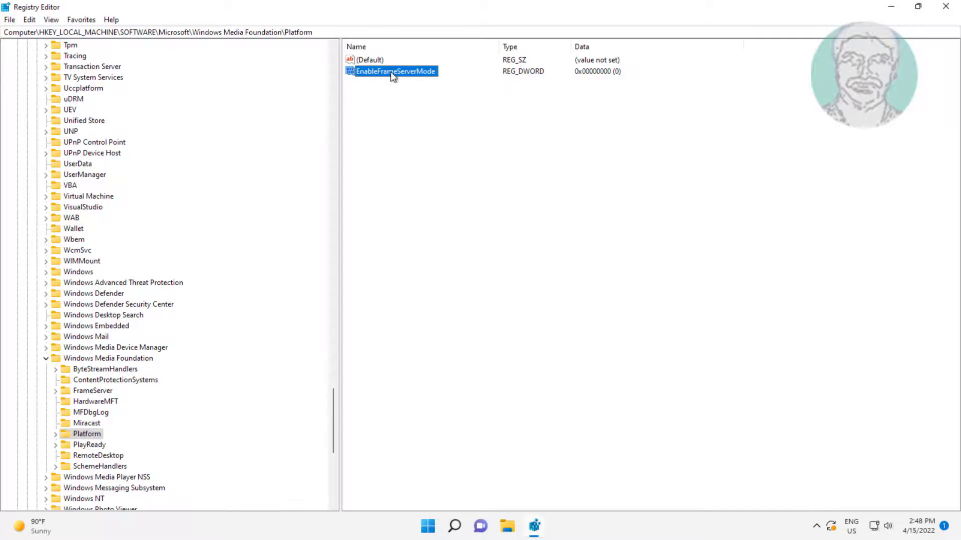
double_click(392, 75)
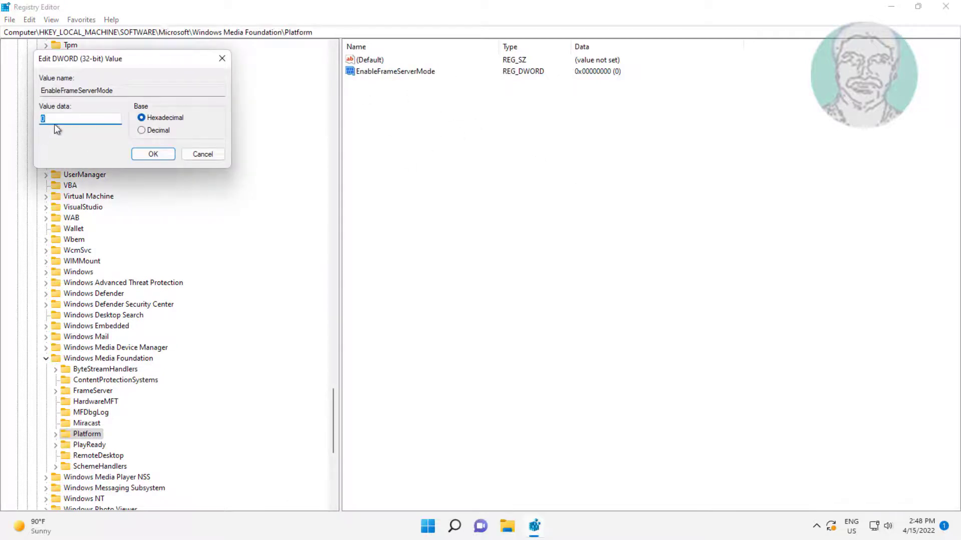
click(41, 123)
click(144, 156)
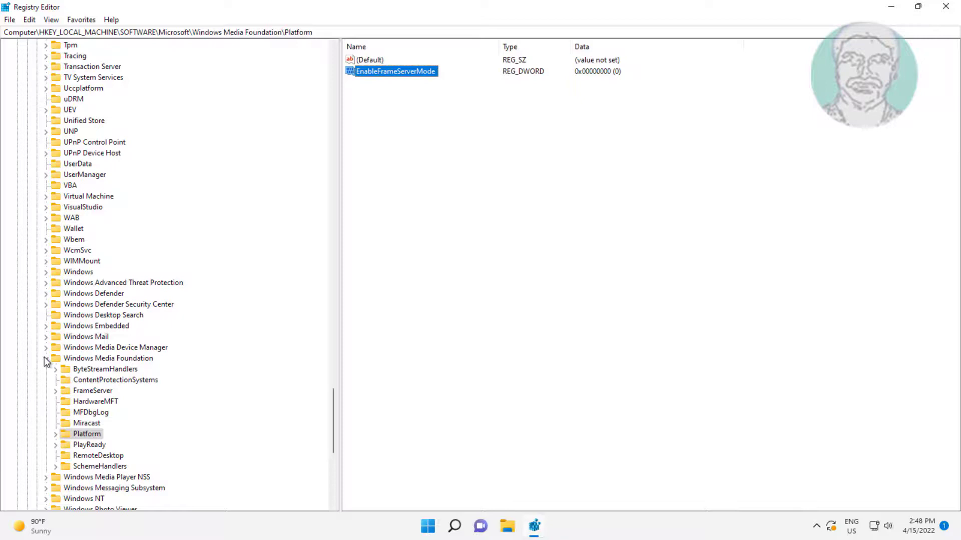
Collapse the Windows Media Foundation, Microsoft, SOFTWARE and HKEY_LOCAL_MACHINE branches
click(44, 357)
mouse_move(326, 424)
mouse_down()
mouse_move(323, 207)
mouse_move(307, 60)
mouse_up()
click(36, 304)
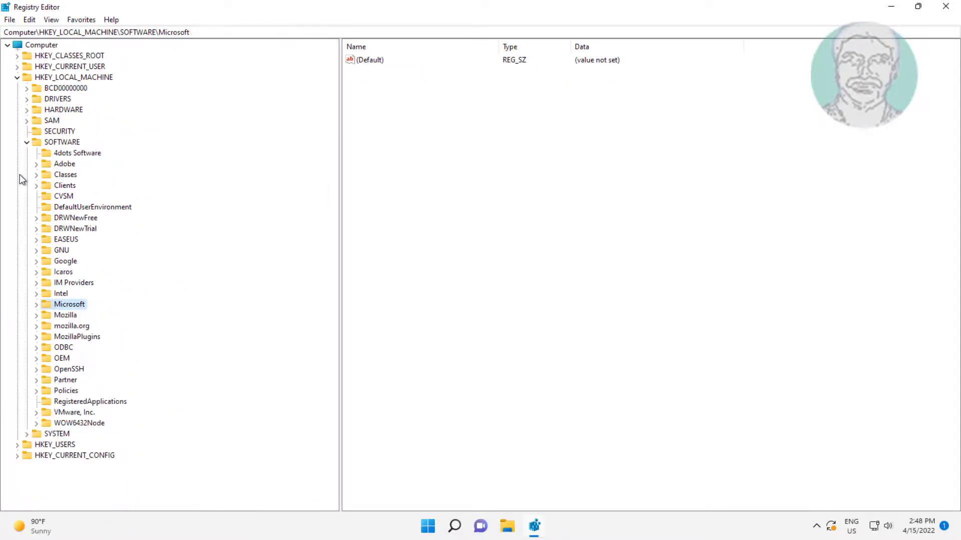
click(26, 142)
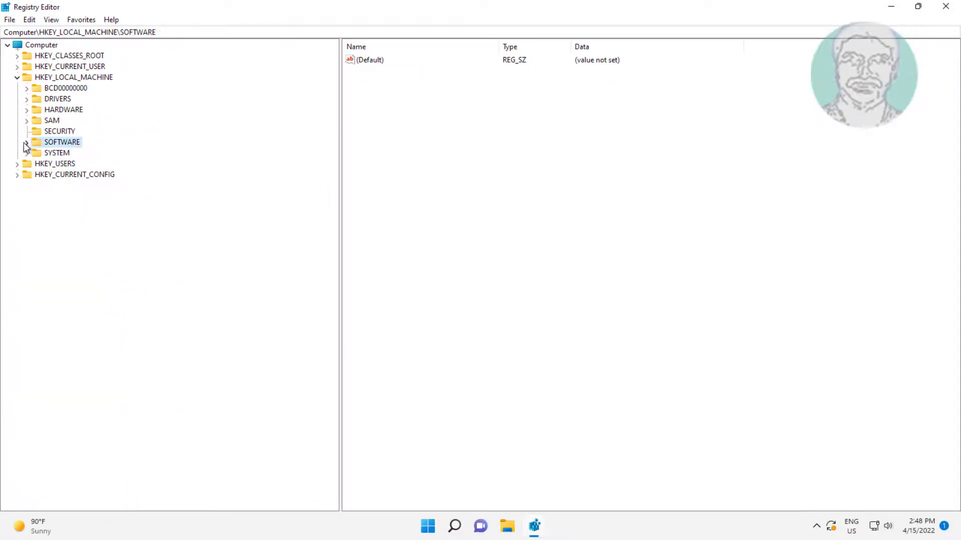
click(17, 78)
Browse HKEY_LOCAL_MACHINE\SOFTWARE\WOW6432Node\Microsoft\Windows Media Foundation to the Platform key
click(18, 78)
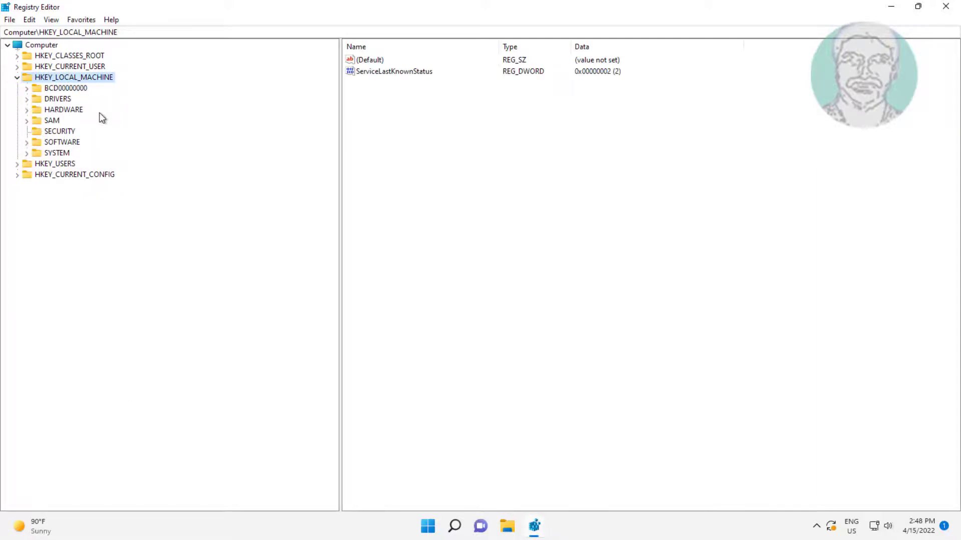
click(64, 142)
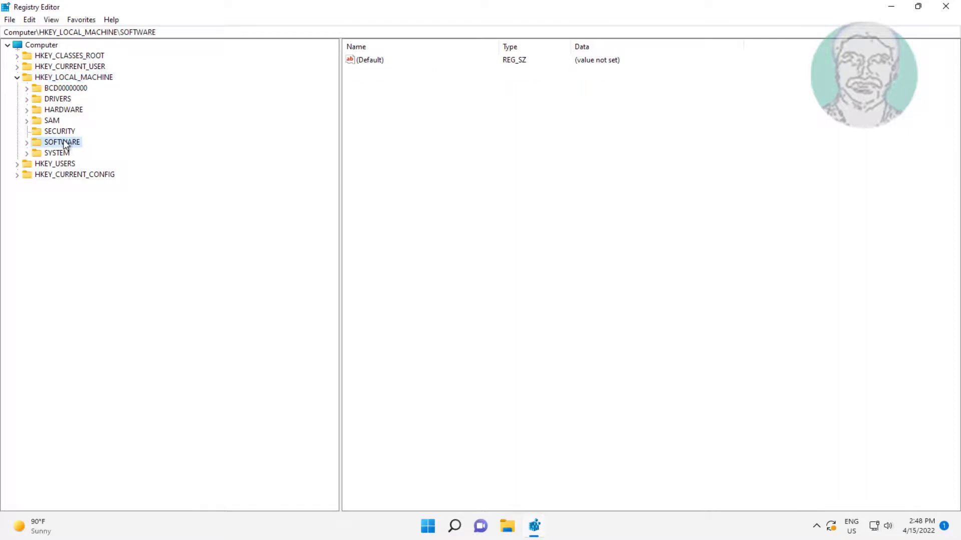
click(28, 142)
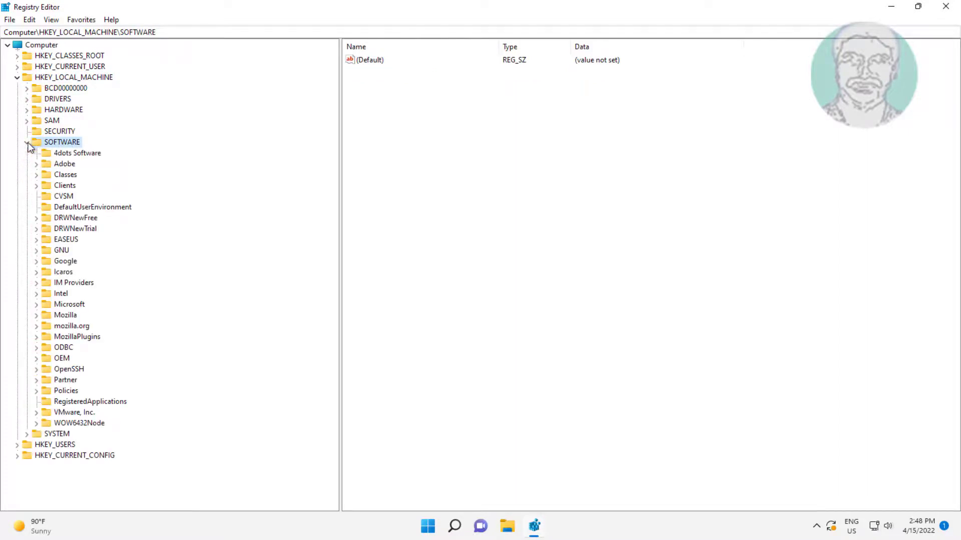
click(79, 424)
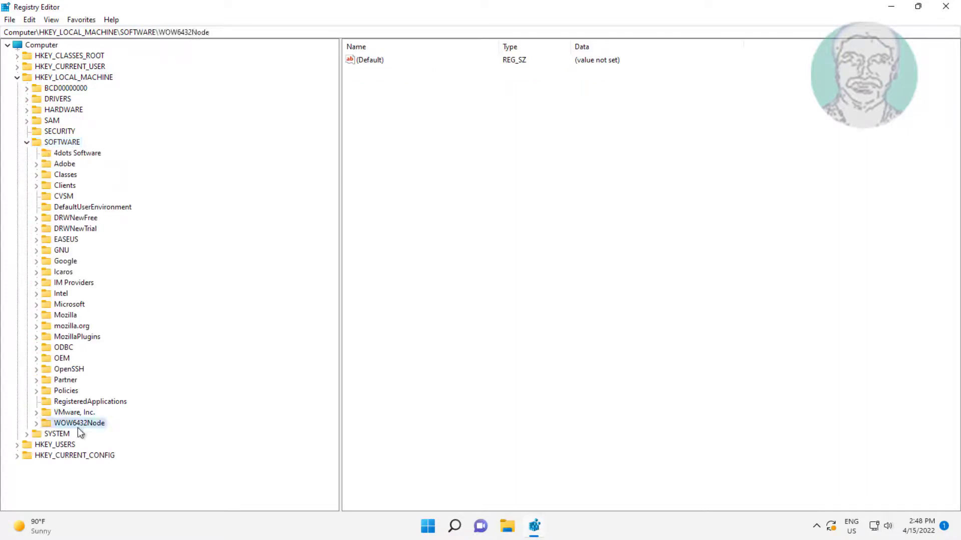
click(36, 425)
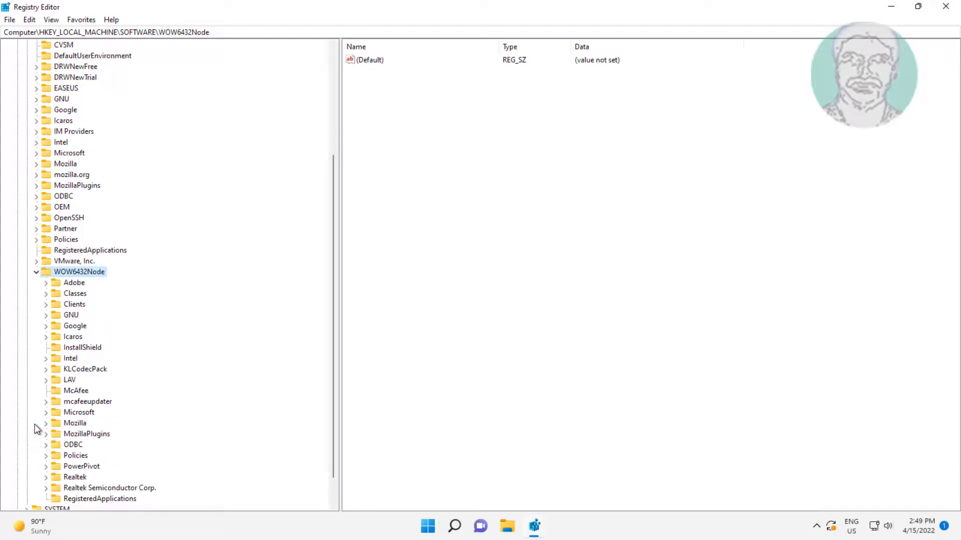
click(83, 412)
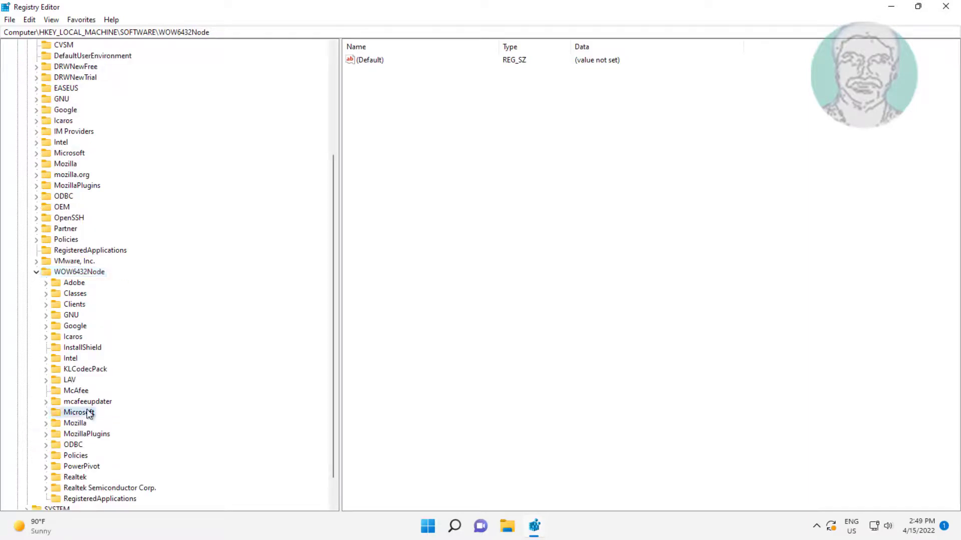
click(46, 412)
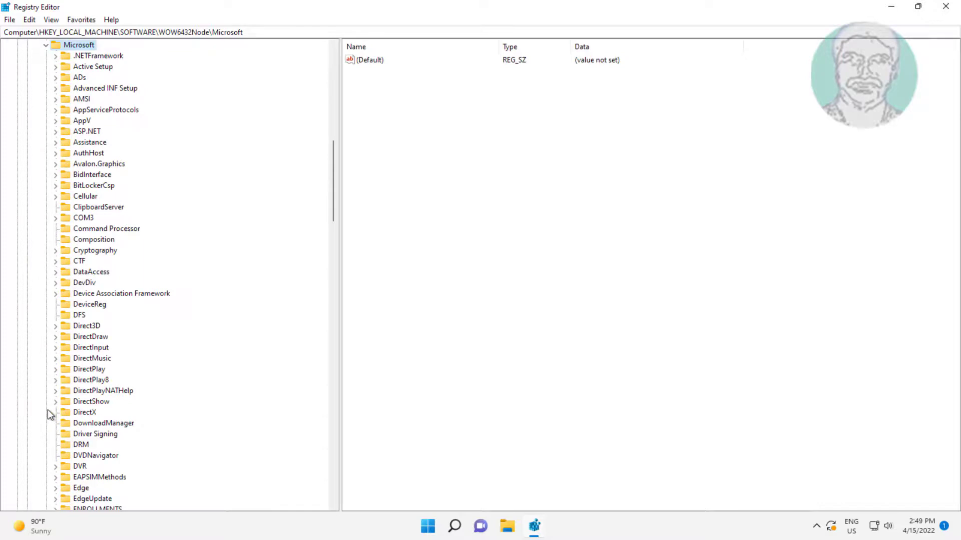
click(146, 434)
key(w)
scroll(130, 461, down, 5)
scroll(149, 412, down, 1)
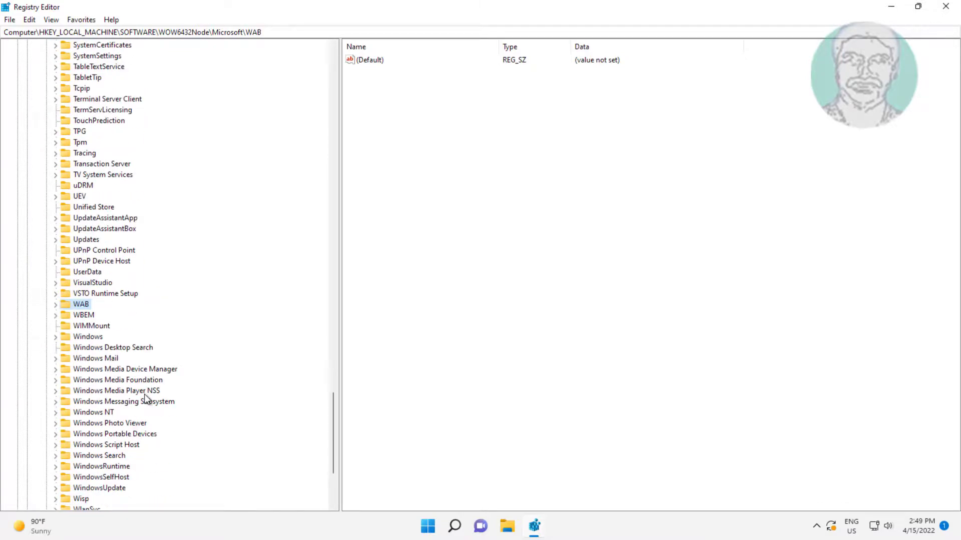
click(144, 381)
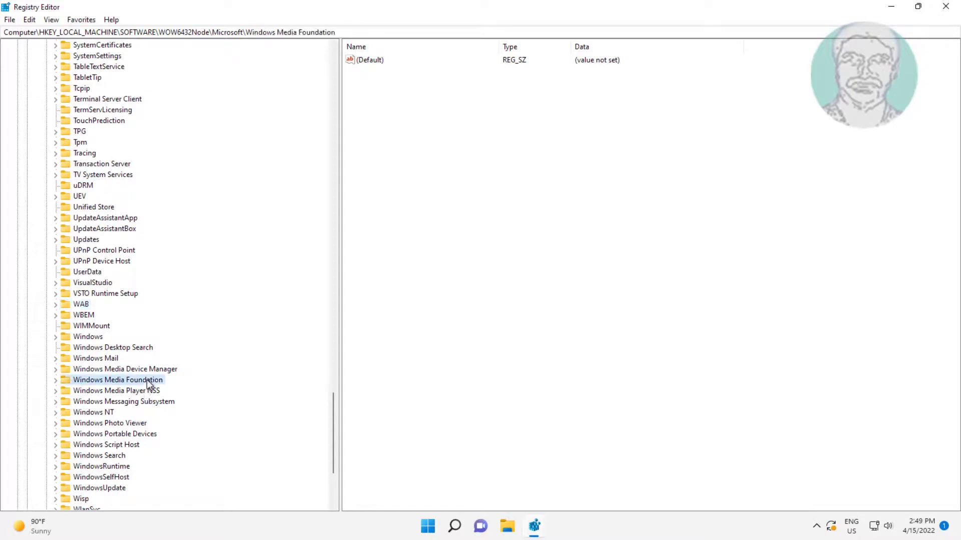
click(56, 381)
click(105, 435)
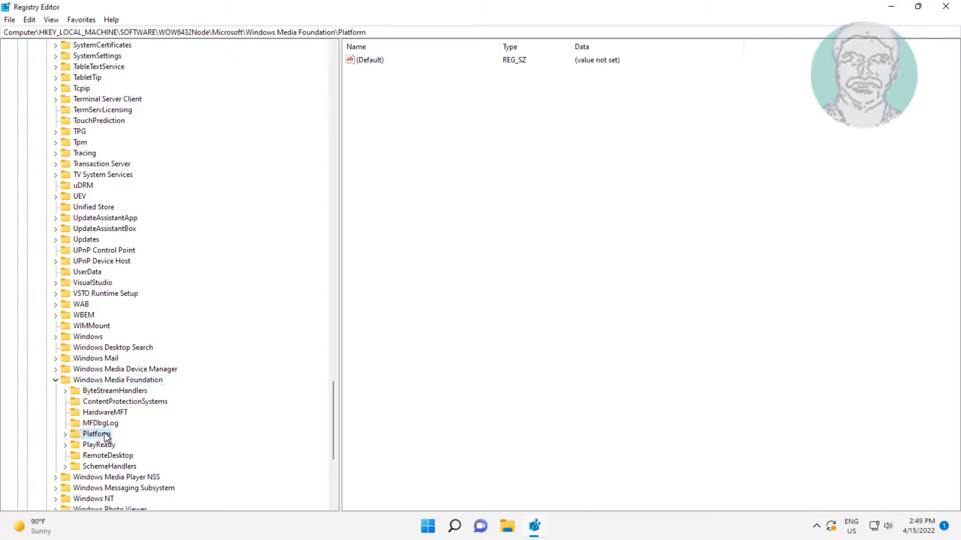
Add a DWORD (32-bit) value named EnableFrameServerMode with data 0 to the WOW6432Node Platform key
right_click(391, 104)
mouse_move(425, 113)
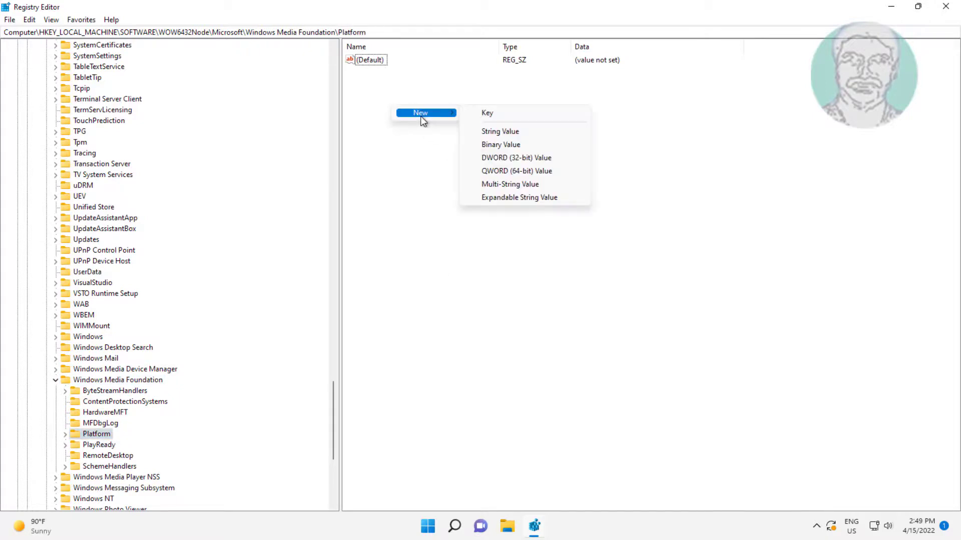
click(518, 159)
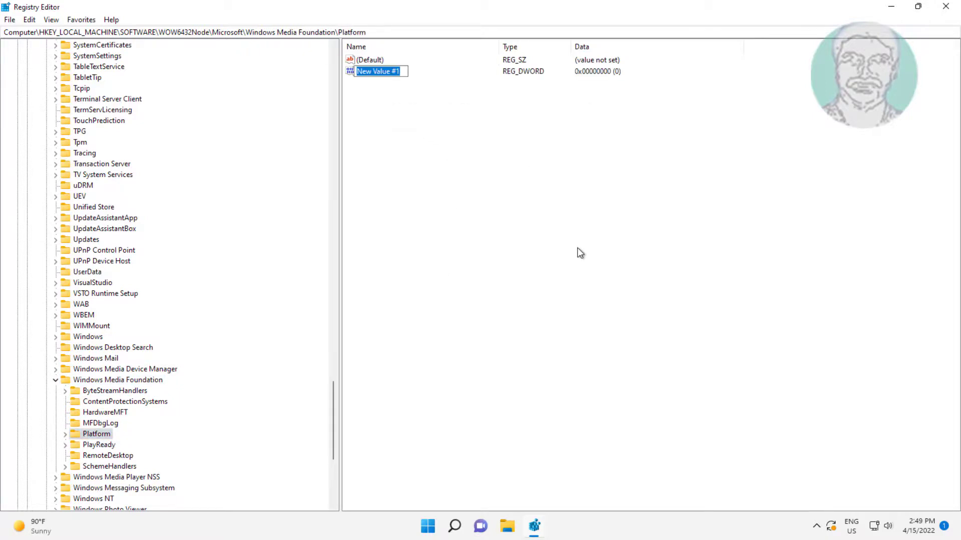
text(E)
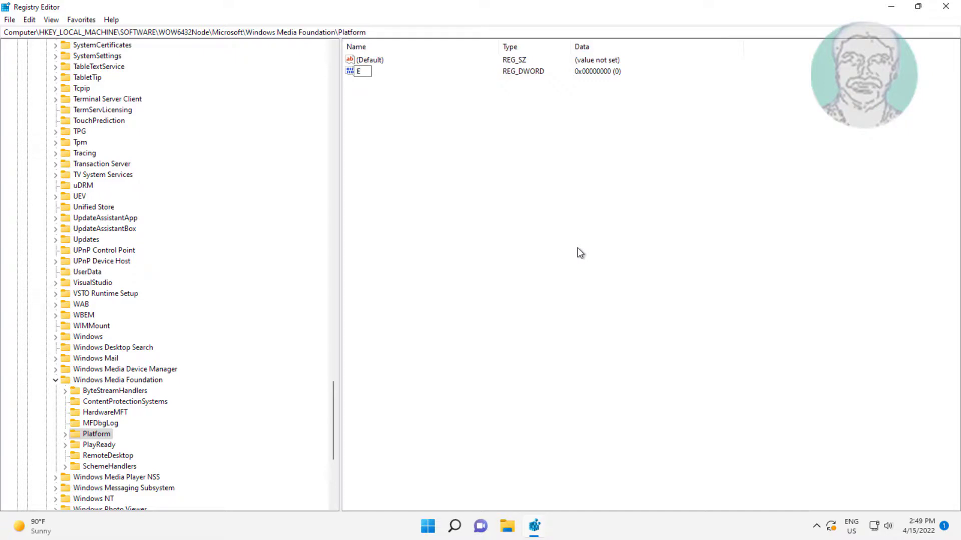
text(nableFr)
text(ameSe)
text(rverMod)
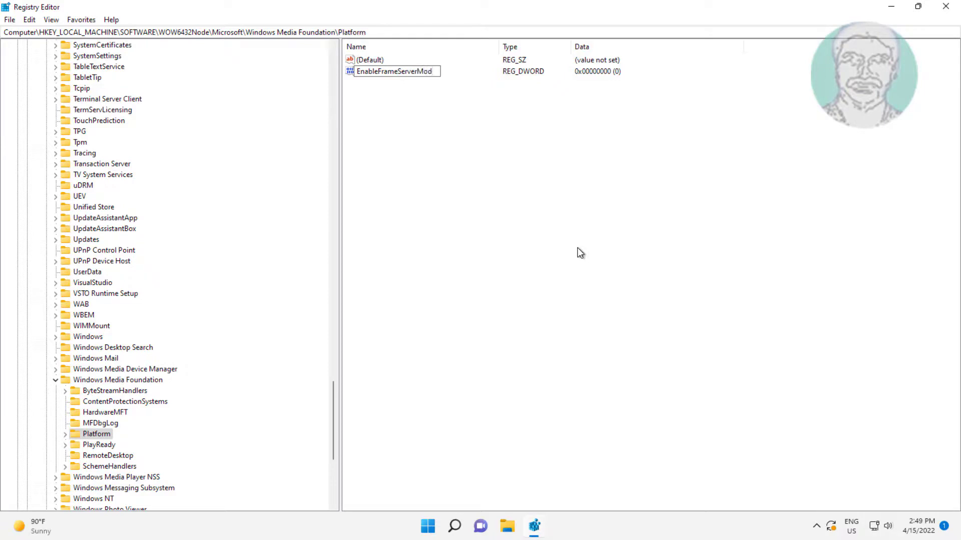
text(e)
key(Return)
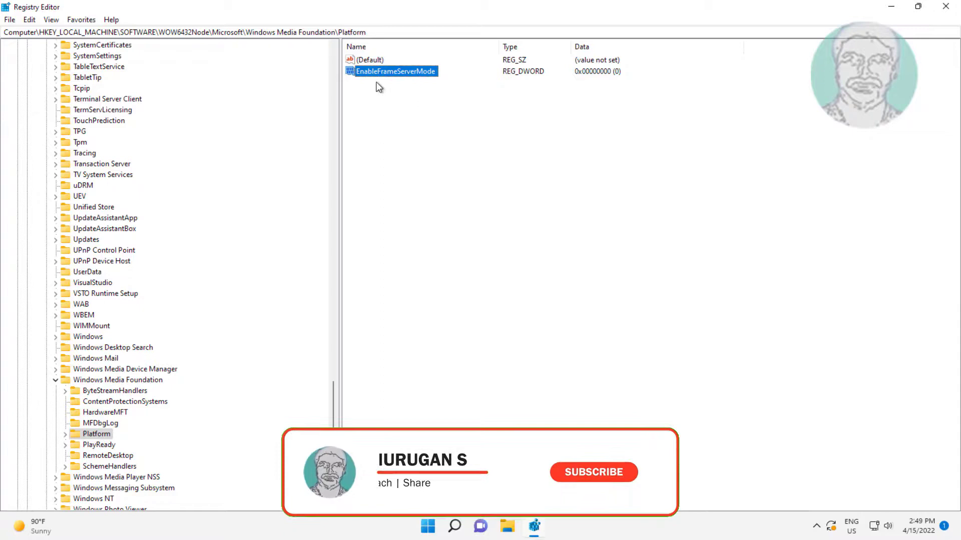
double_click(415, 69)
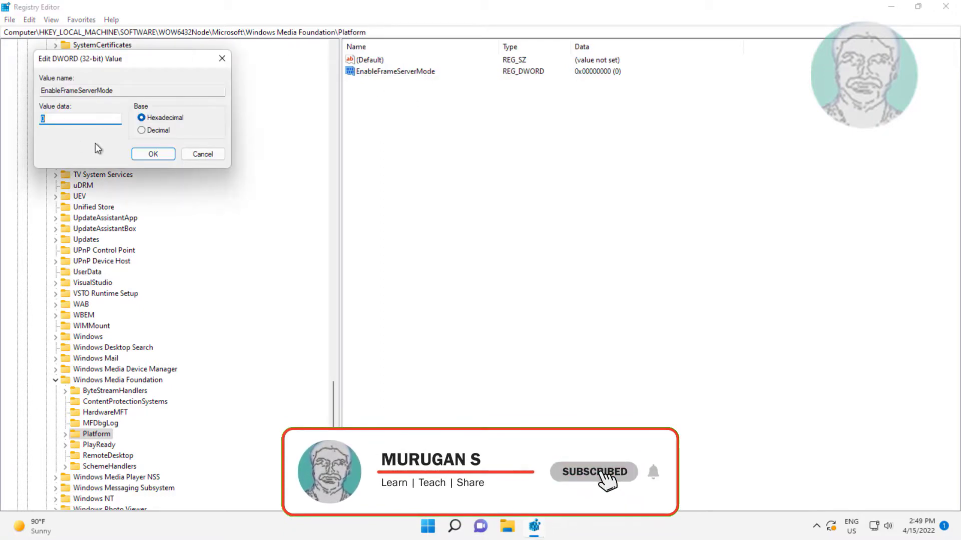
text(0)
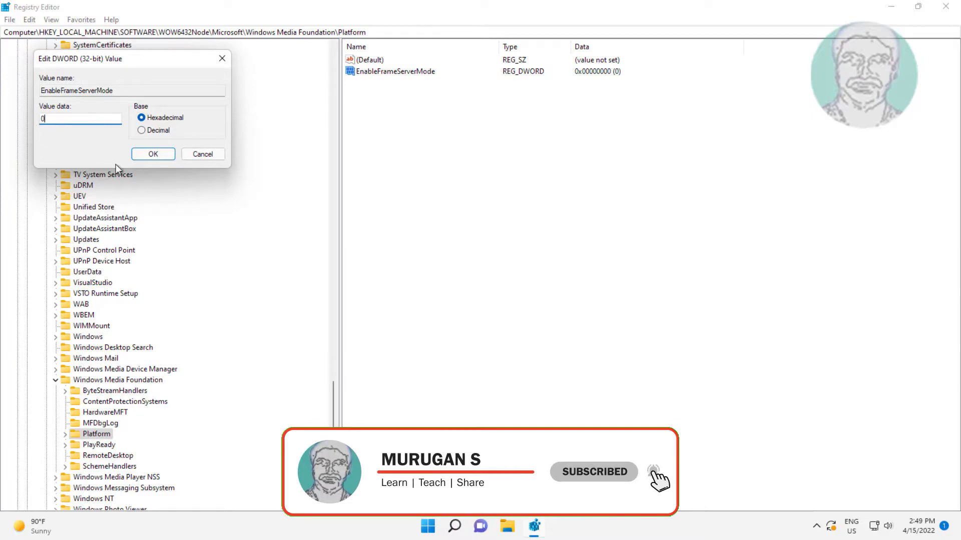
click(145, 153)
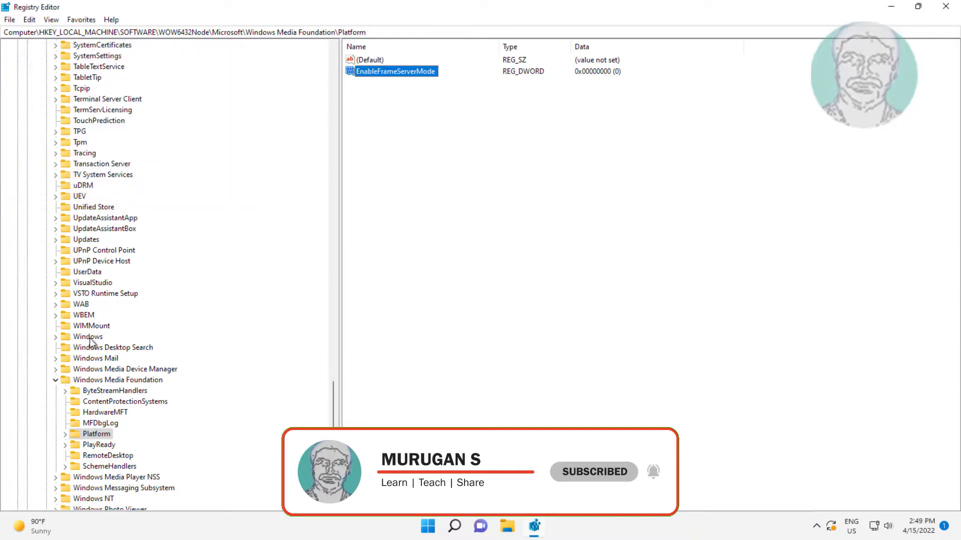
Collapse the Windows Media Foundation, WOW6432Node, SOFTWARE and HKEY_LOCAL_MACHINE branches
click(54, 380)
scroll(83, 341, up, 10)
scroll(107, 282, up, 8)
scroll(108, 283, up, 10)
scroll(107, 283, up, 10)
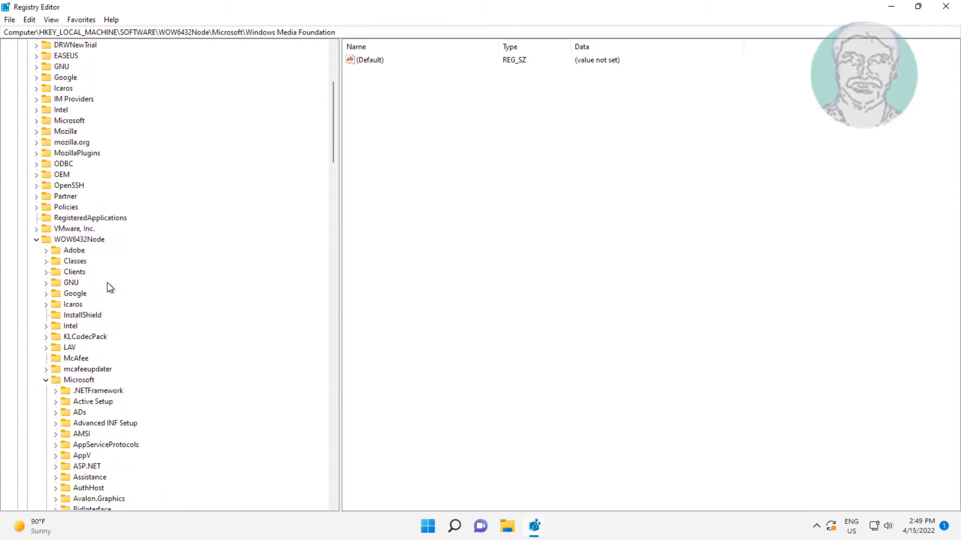
scroll(108, 283, up, 5)
click(35, 369)
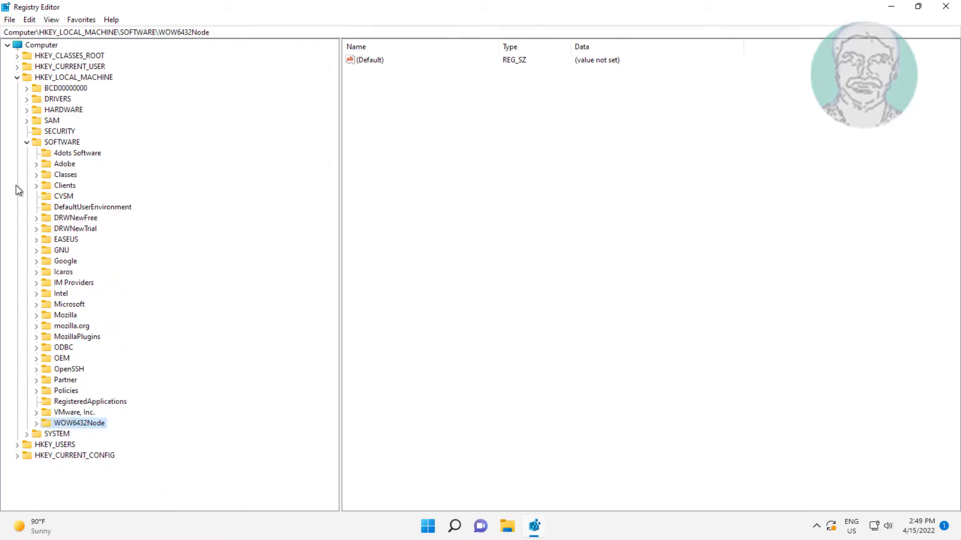
click(27, 142)
click(17, 78)
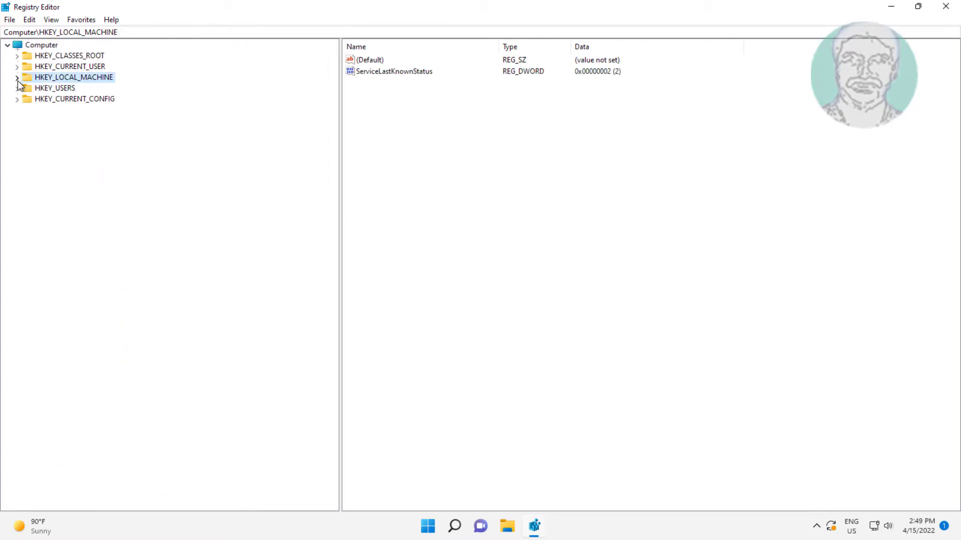
Close Registry Editor and show the Start menu on the desktop
click(946, 6)
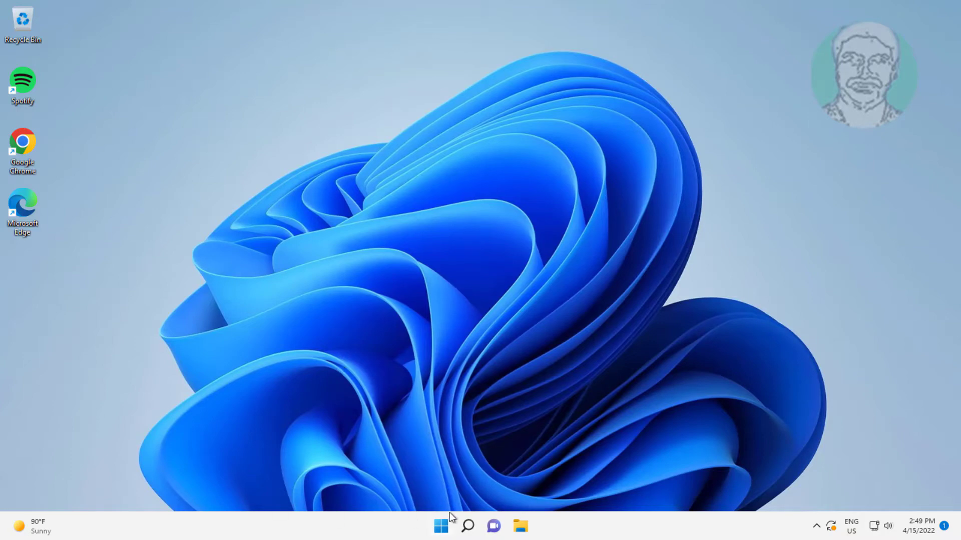
click(443, 524)
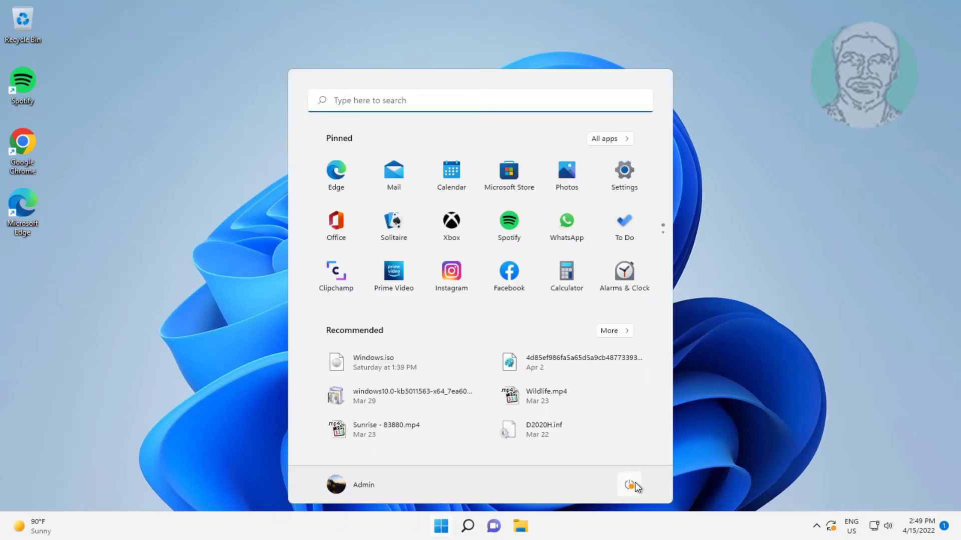